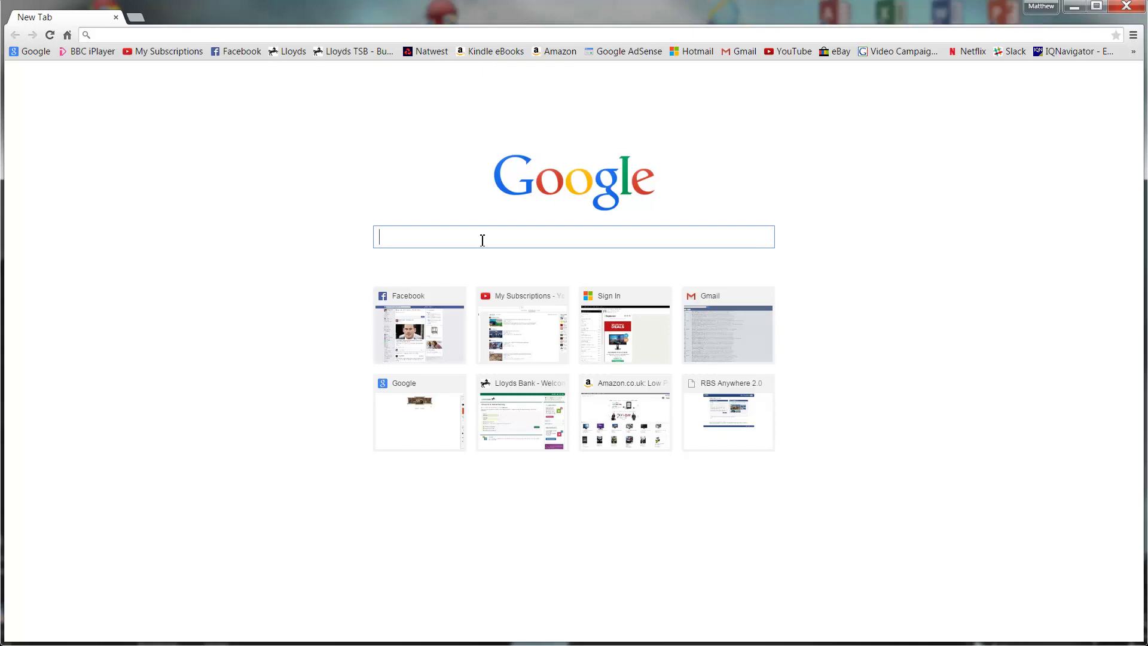
Search for winzip and download the free trial installer winzip19-new.exe from the WinZip site.
text(winzip)
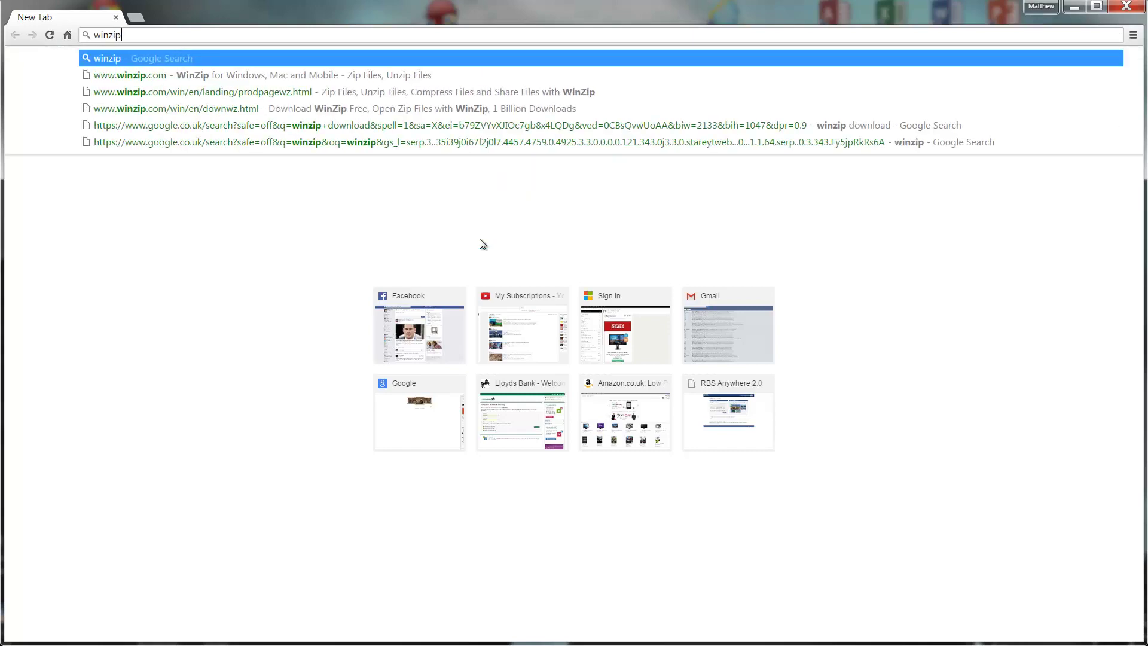
key(Return)
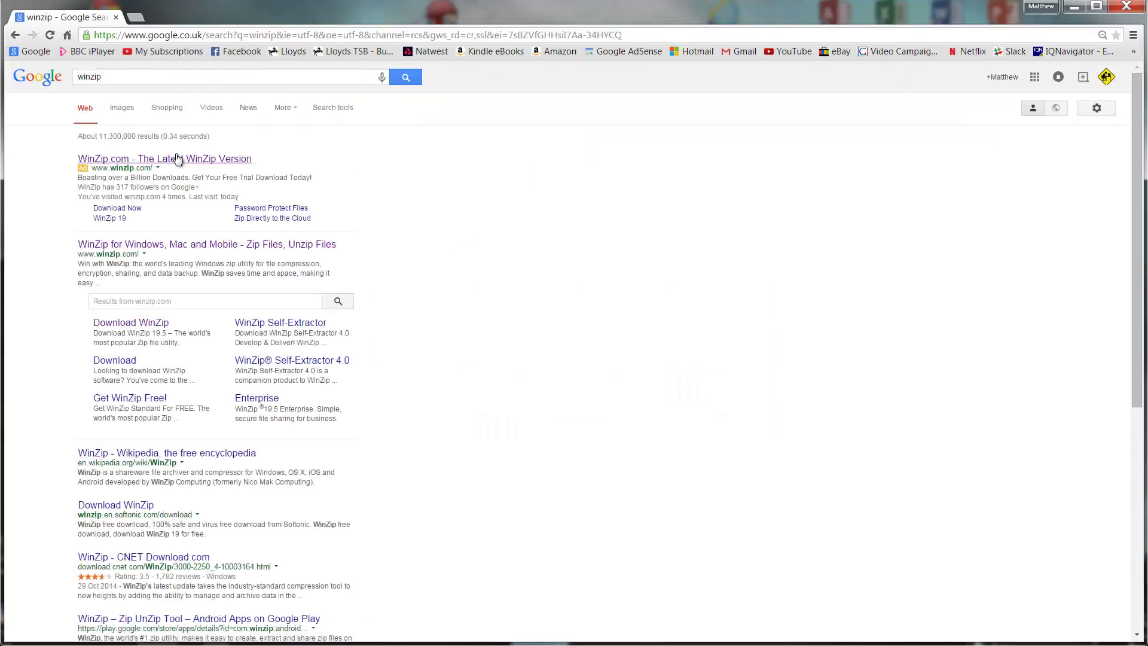
click(150, 328)
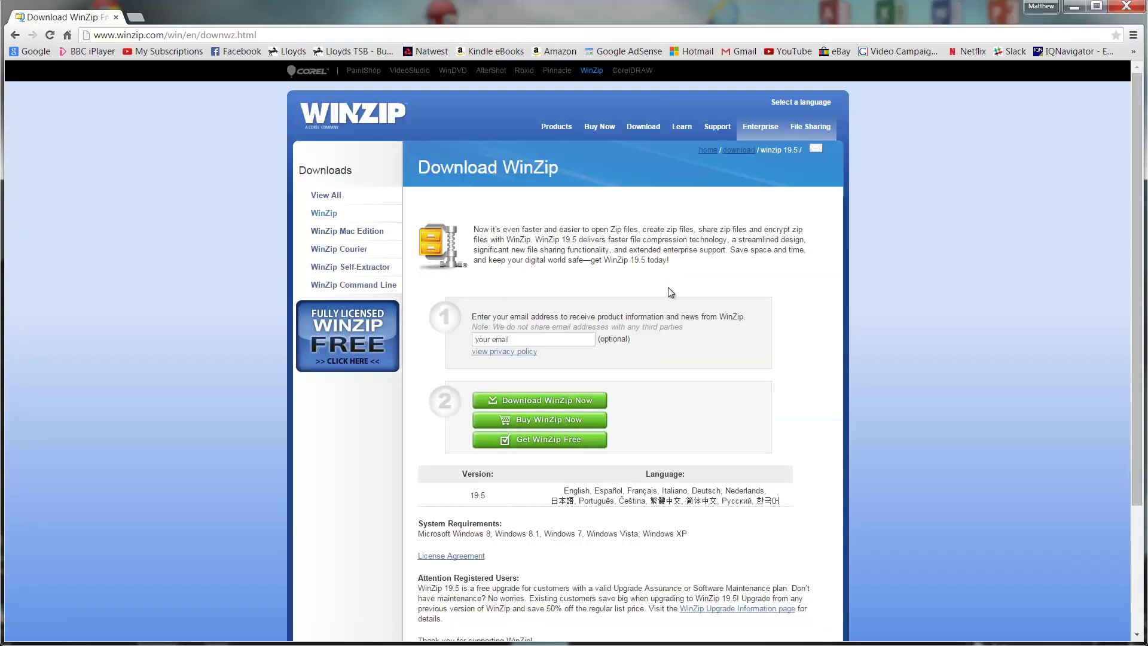
scroll(622, 326, down, 1)
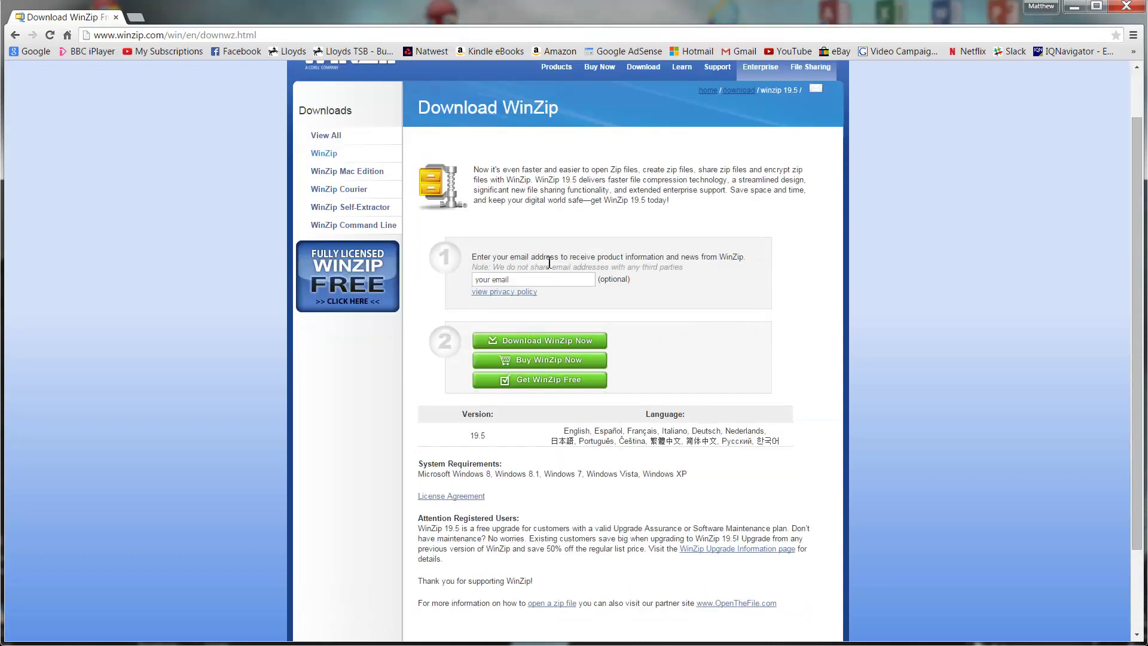
scroll(349, 139, up, 1)
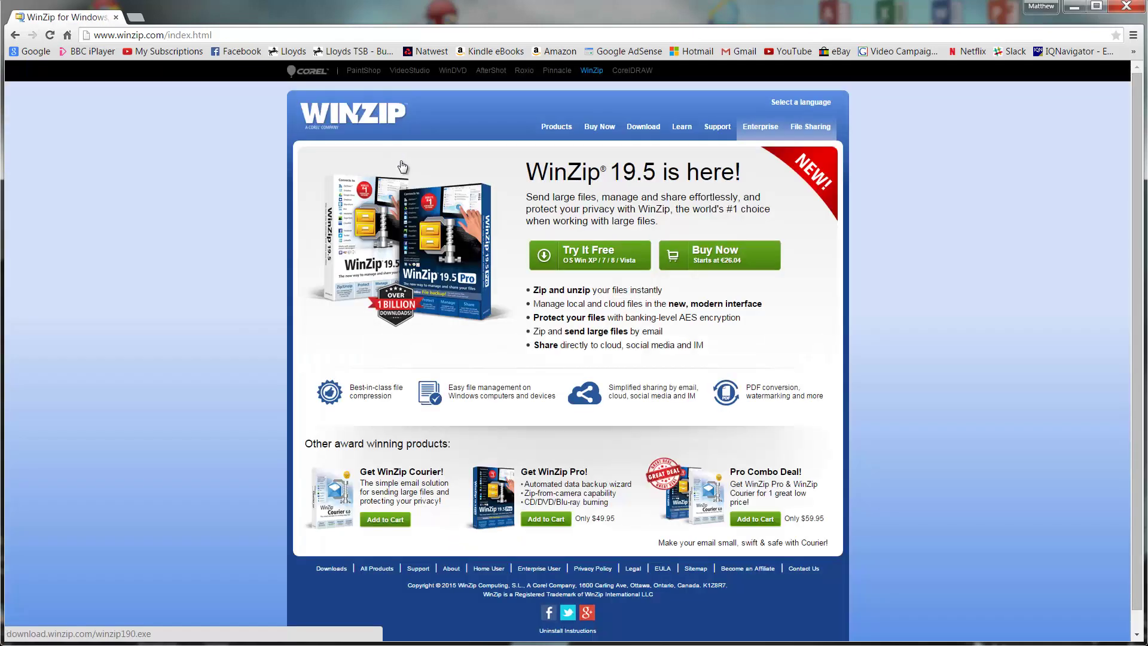
click(611, 258)
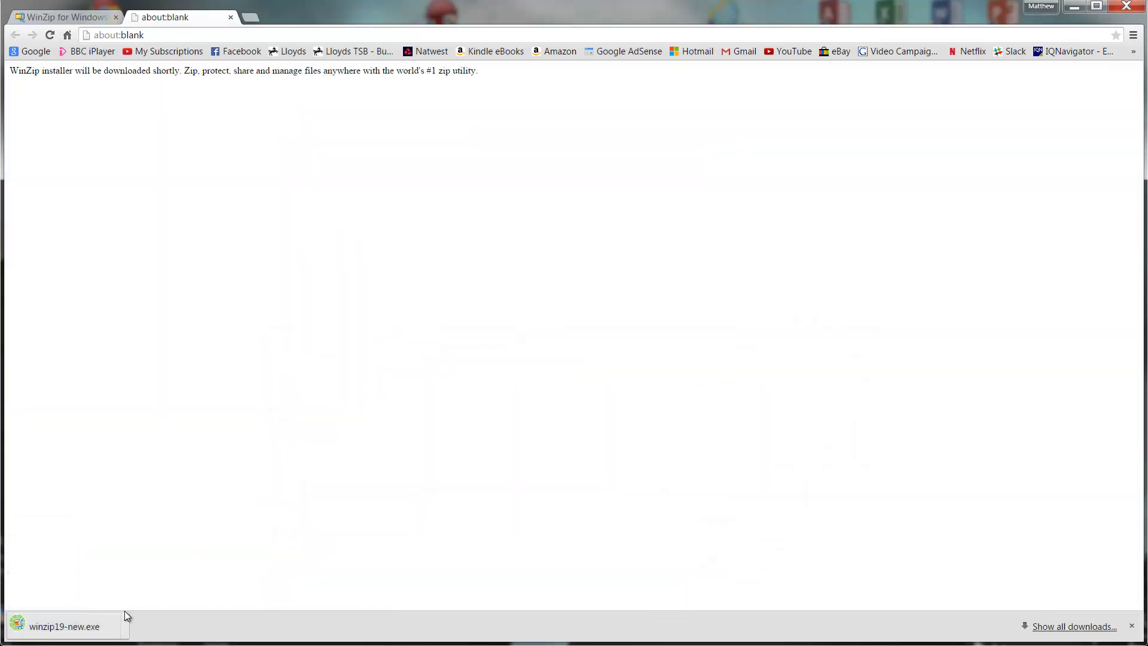
Install WinZip from winzip19-new.exe, accepting the license, then close its thank-you page and minimise Chrome.
click(65, 626)
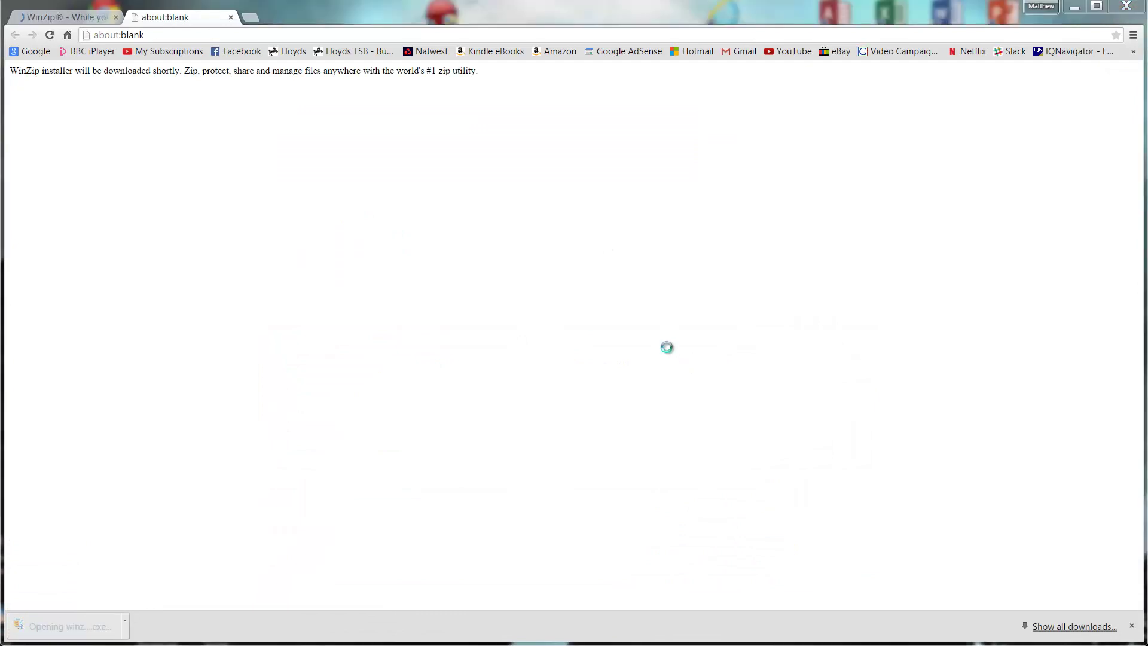
click(763, 497)
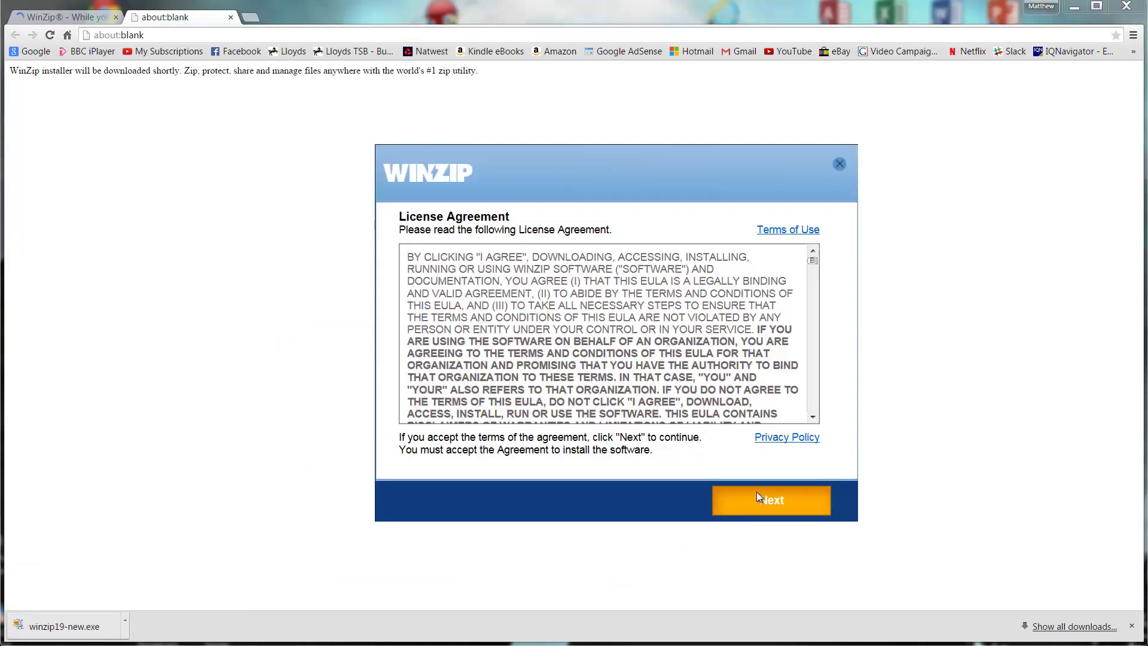
scroll(703, 371, down, 10)
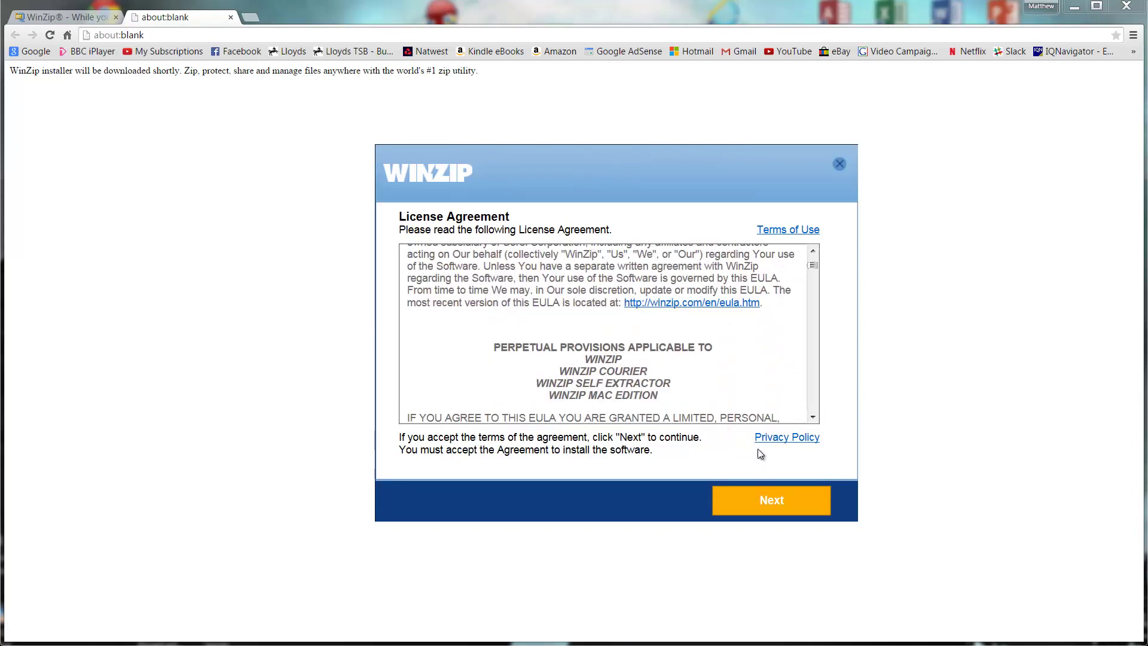
drag(812, 270, 816, 439)
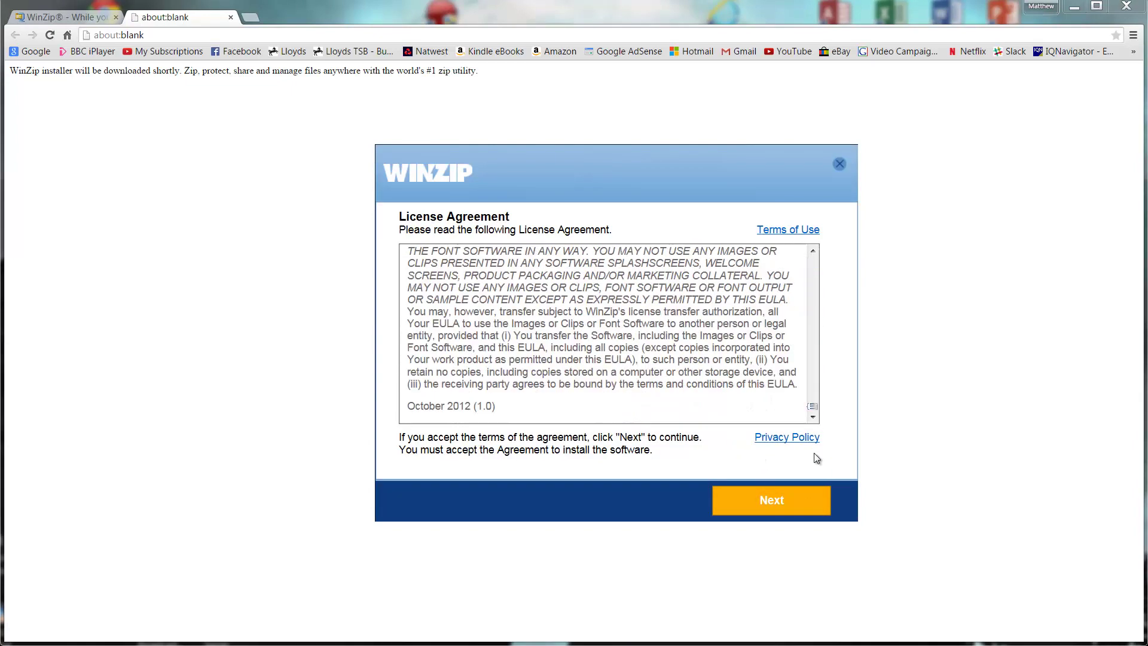
click(795, 495)
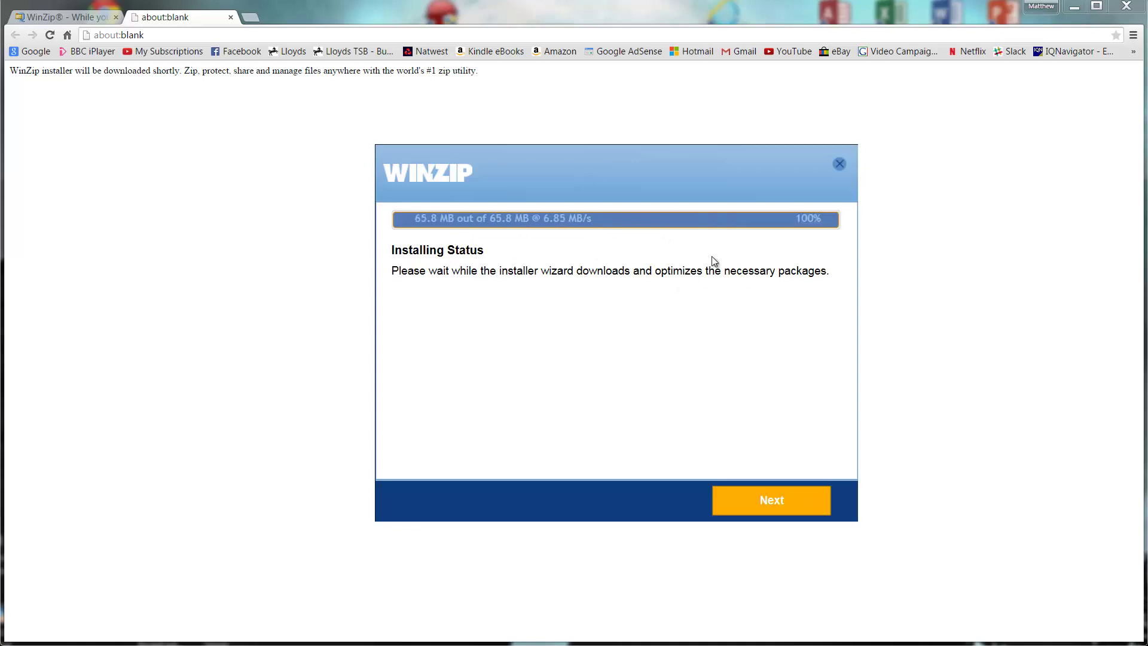
click(787, 501)
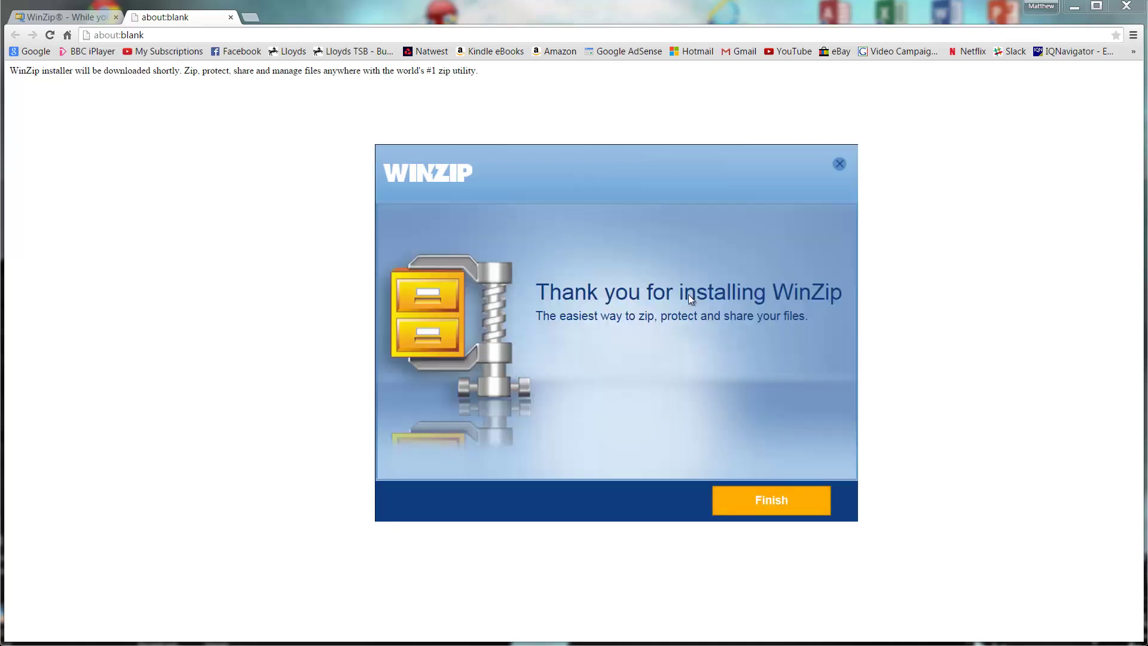
click(773, 492)
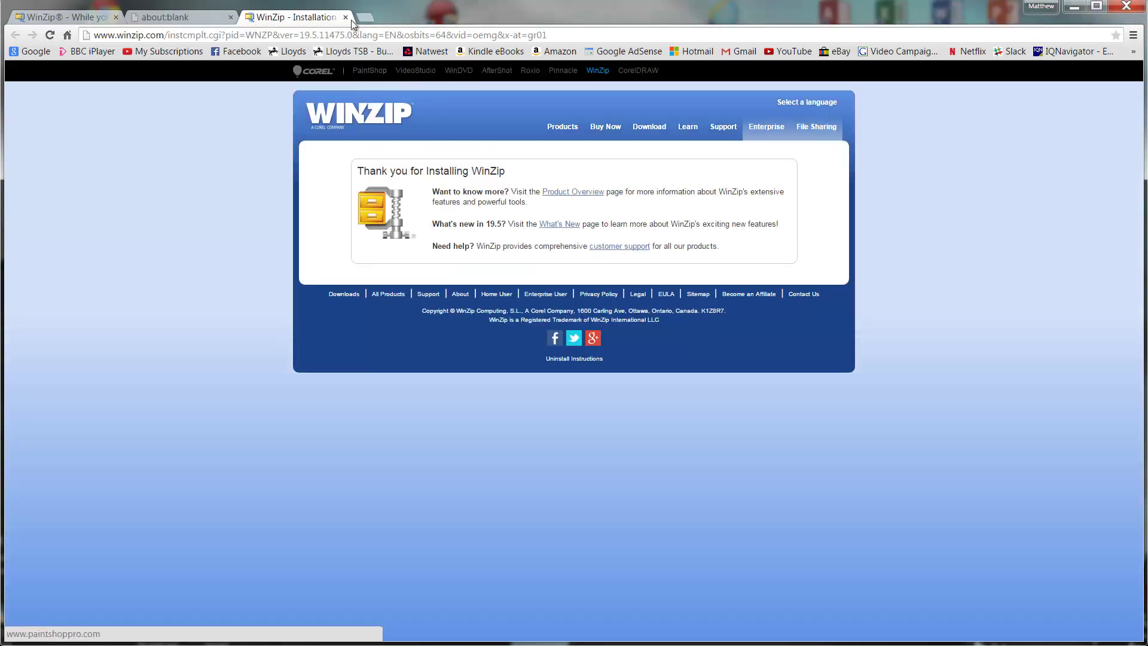
click(345, 17)
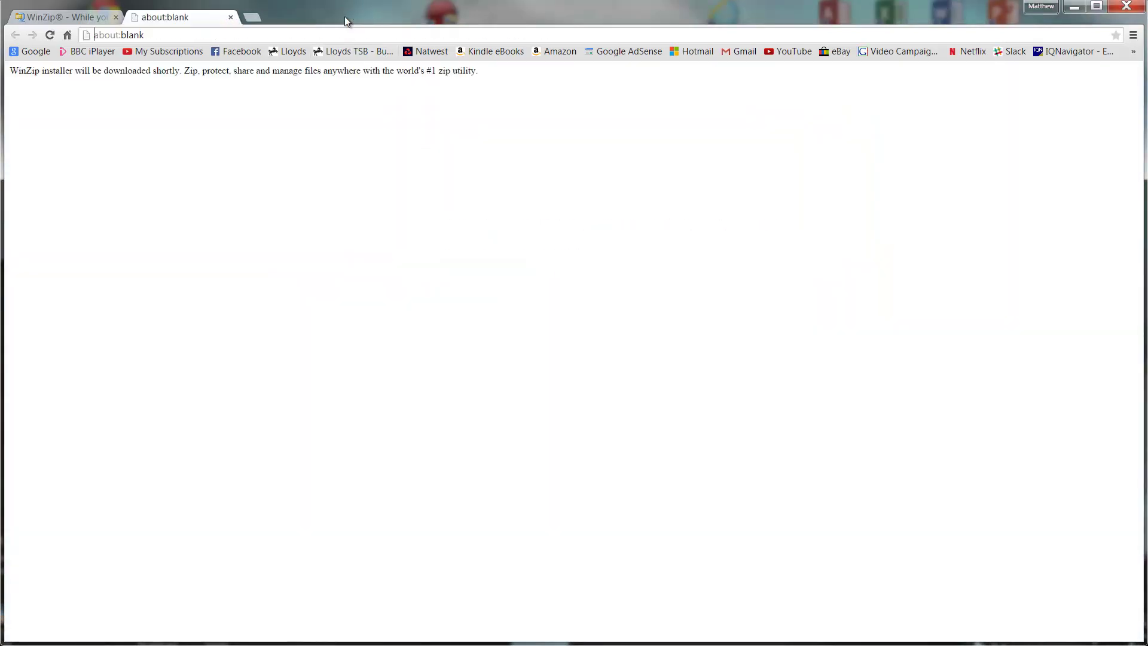
click(1074, 8)
click(510, 235)
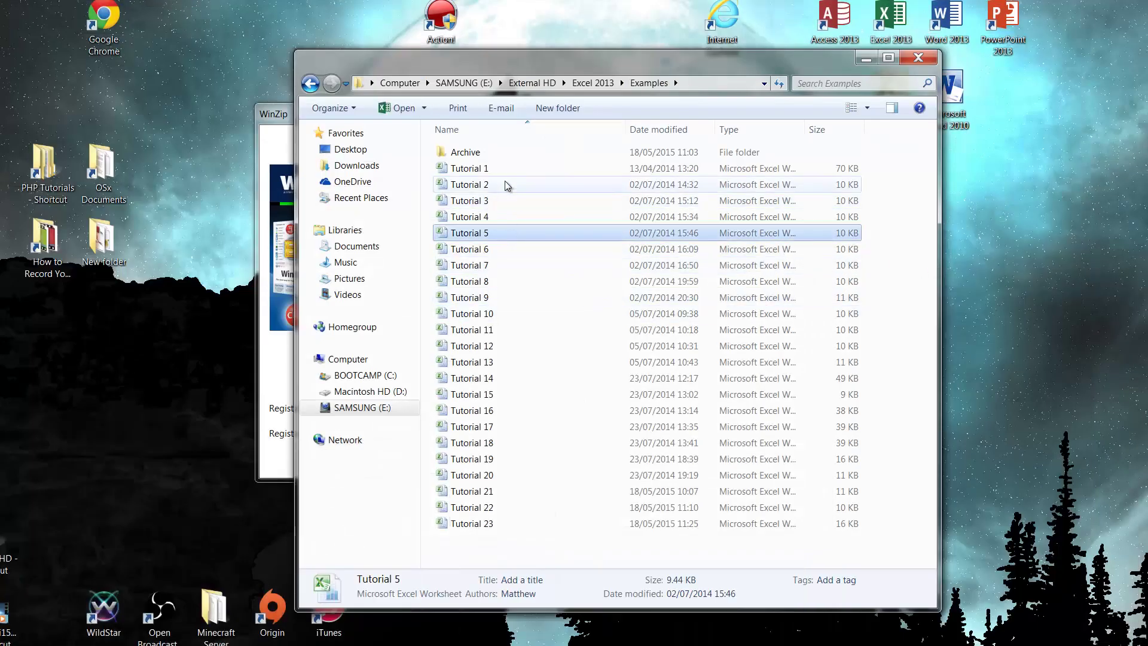
click(508, 169)
shift+click(528, 343)
right_click(528, 294)
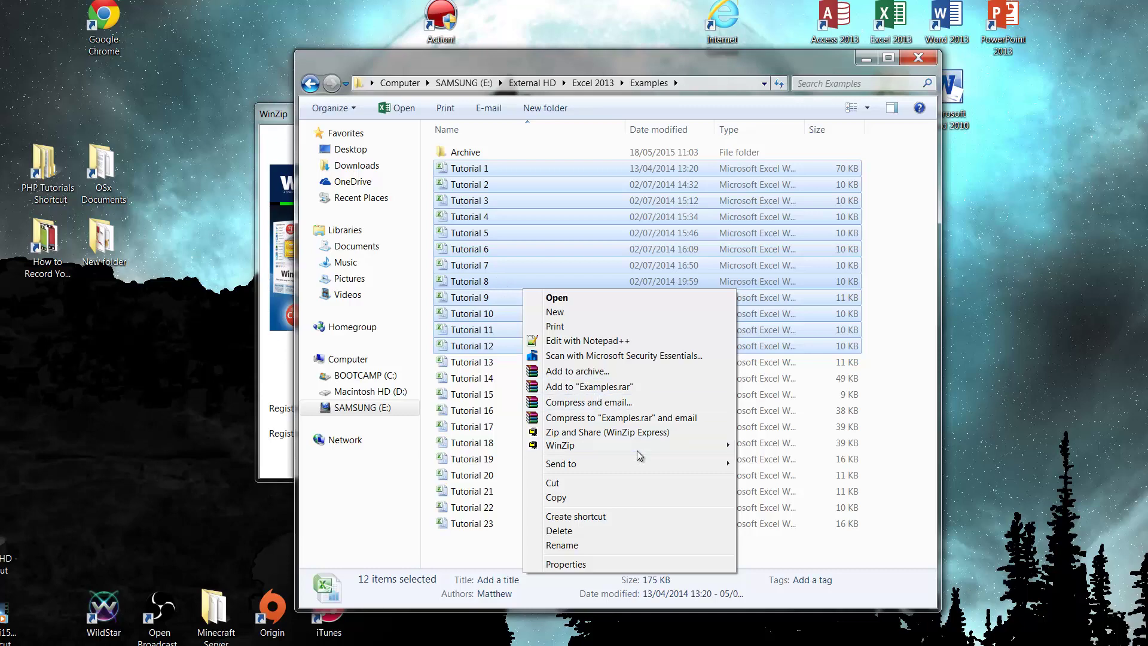
mouse_move(637, 450)
mouse_move(598, 447)
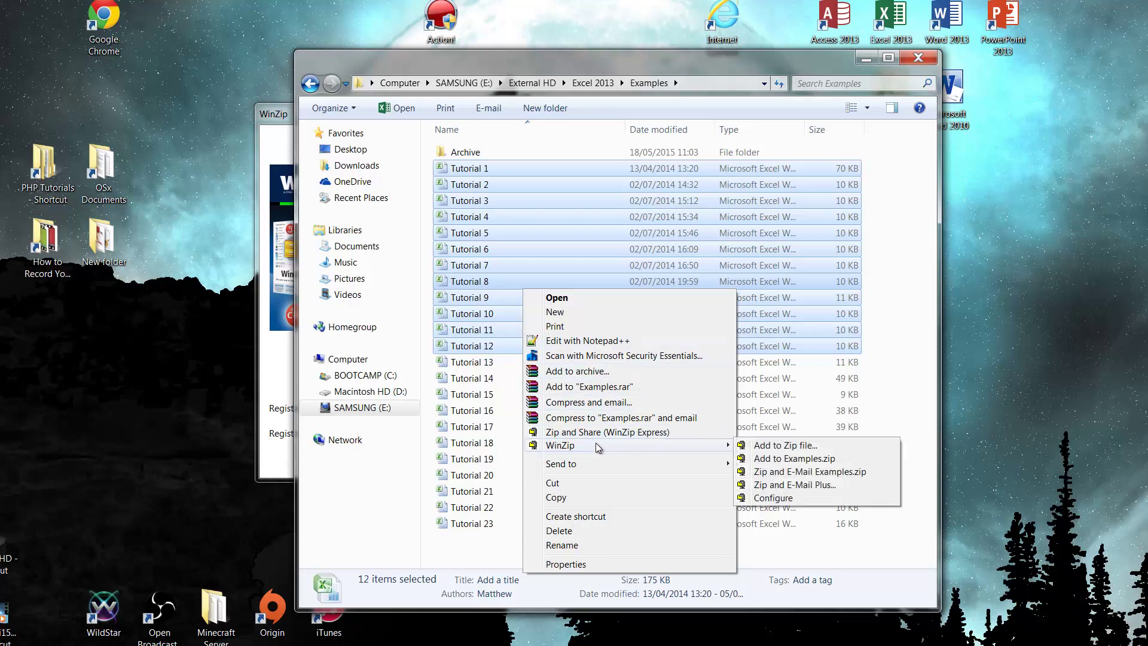
click(483, 538)
Select Tutorial 1 through Tutorial 23 and send them to WinZip's Add to Zip file.
click(496, 171)
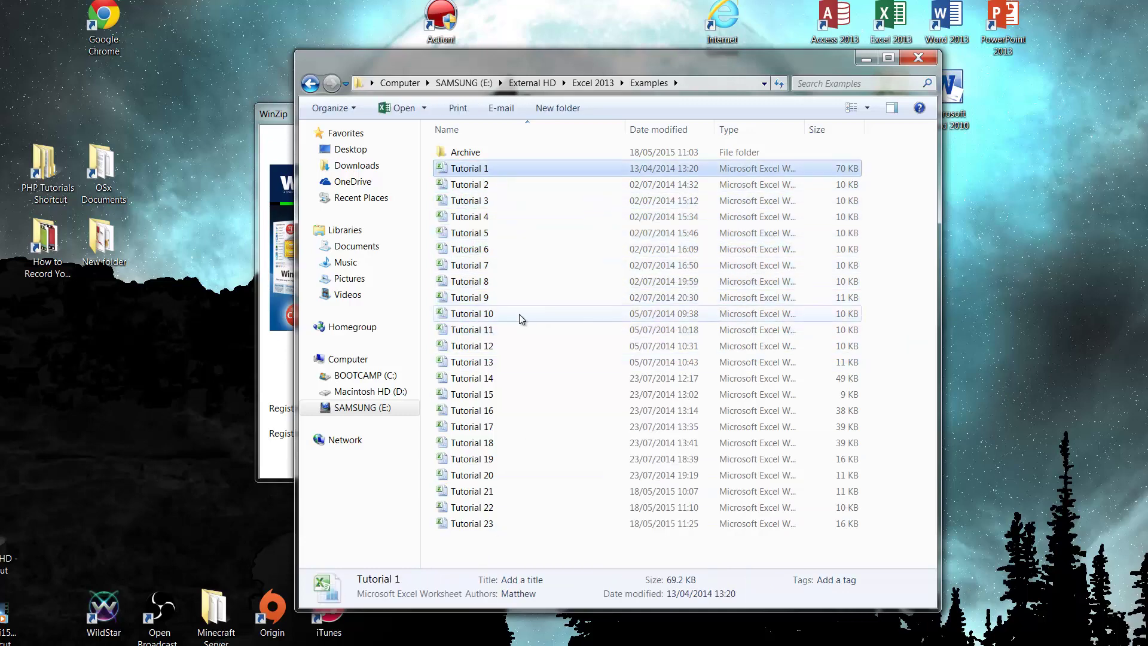
shift+click(511, 328)
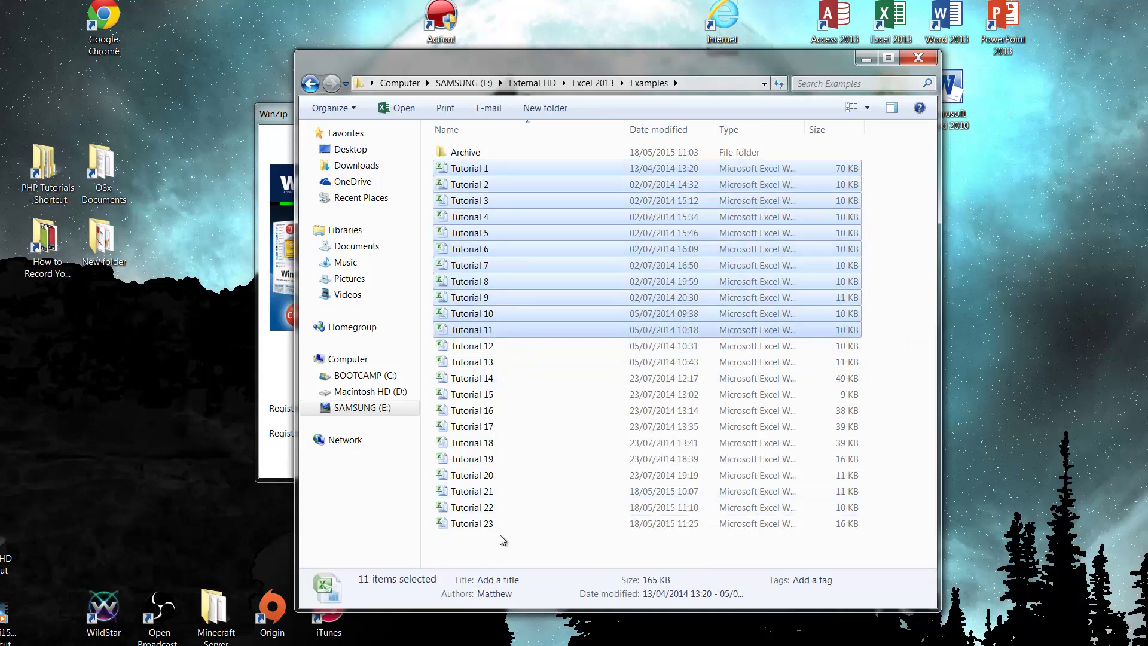
shift+click(503, 523)
right_click(518, 253)
mouse_move(597, 368)
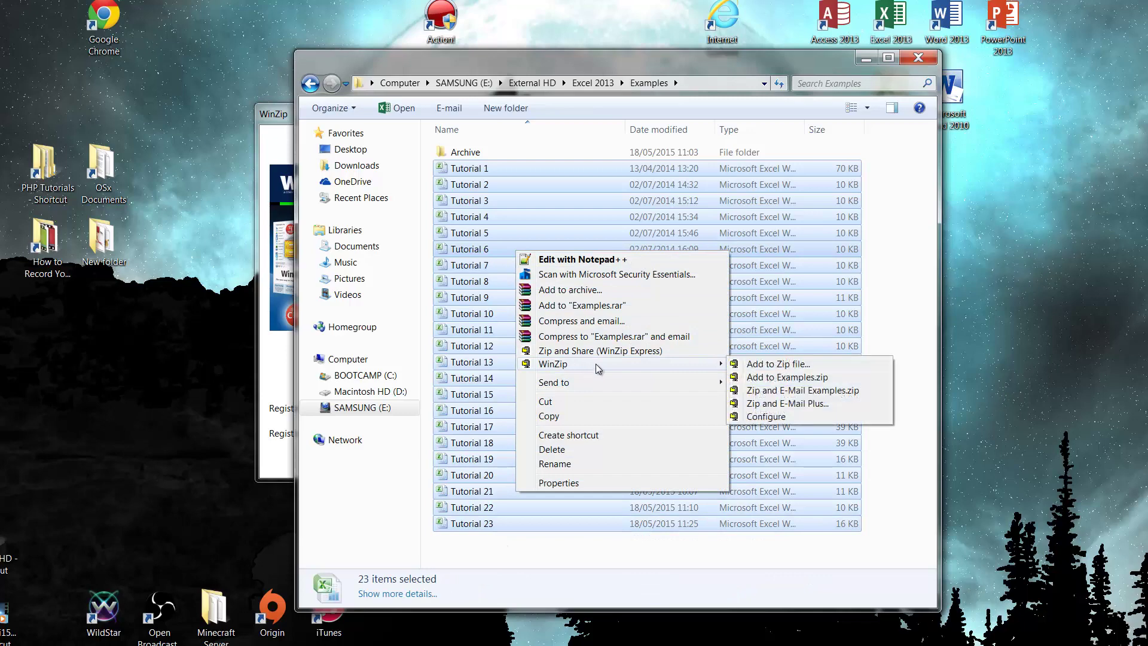
click(805, 365)
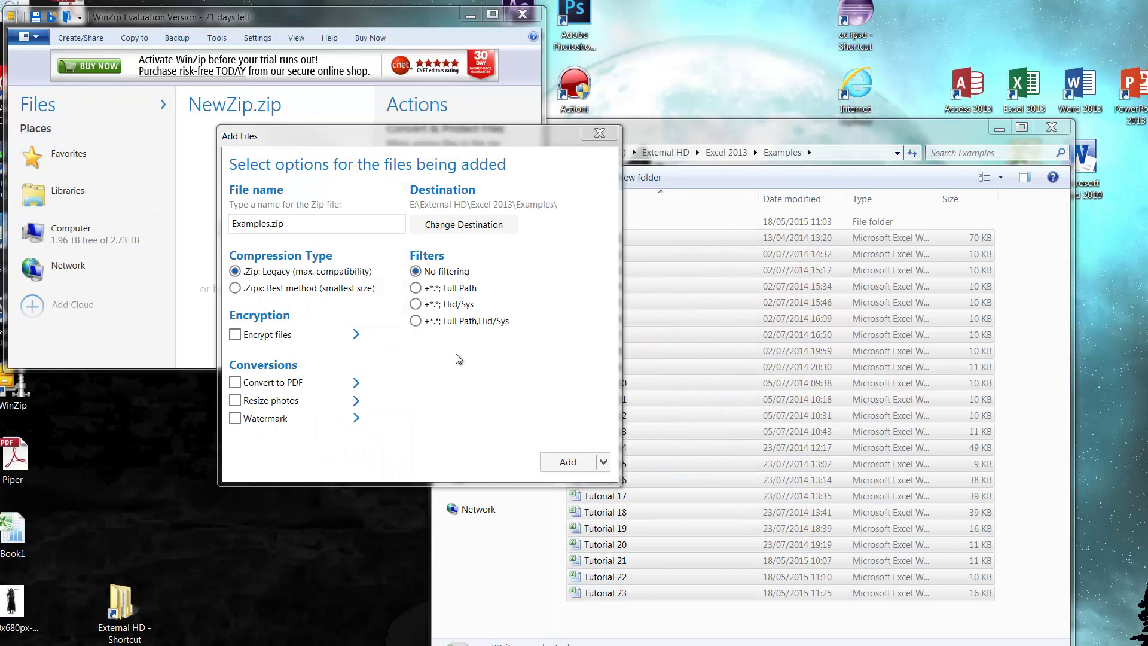
Name the new zip Tutorials.zip and save it to the Excel 2013 folder.
drag(387, 141, 298, 131)
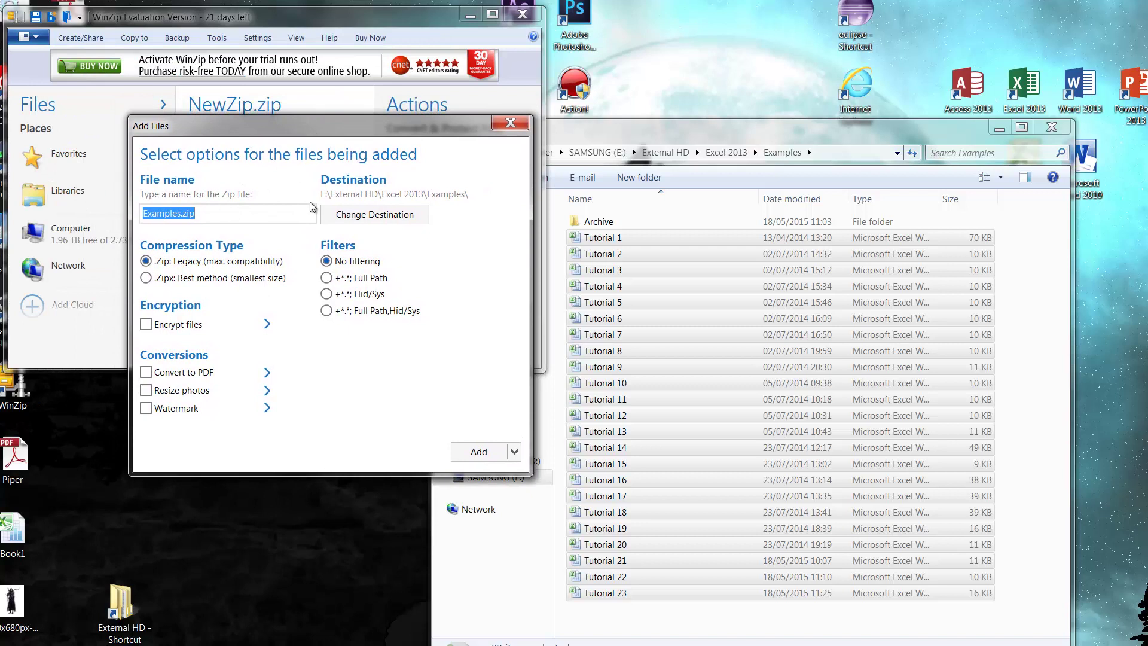
click(187, 214)
drag(172, 216, 142, 219)
text(Tutori)
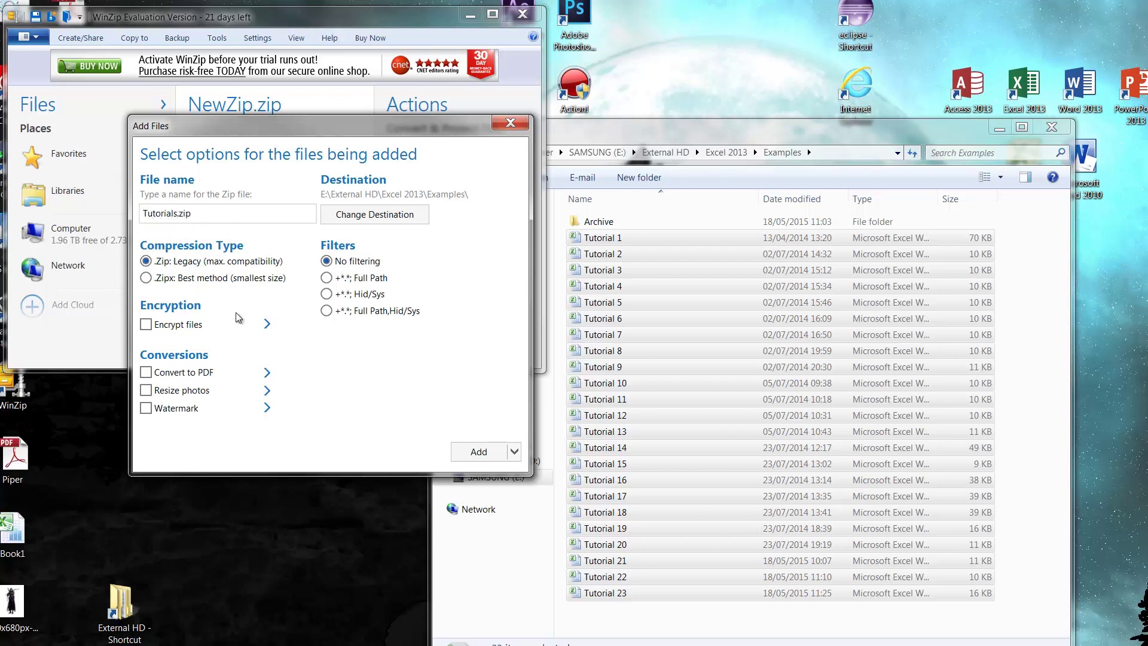
click(376, 218)
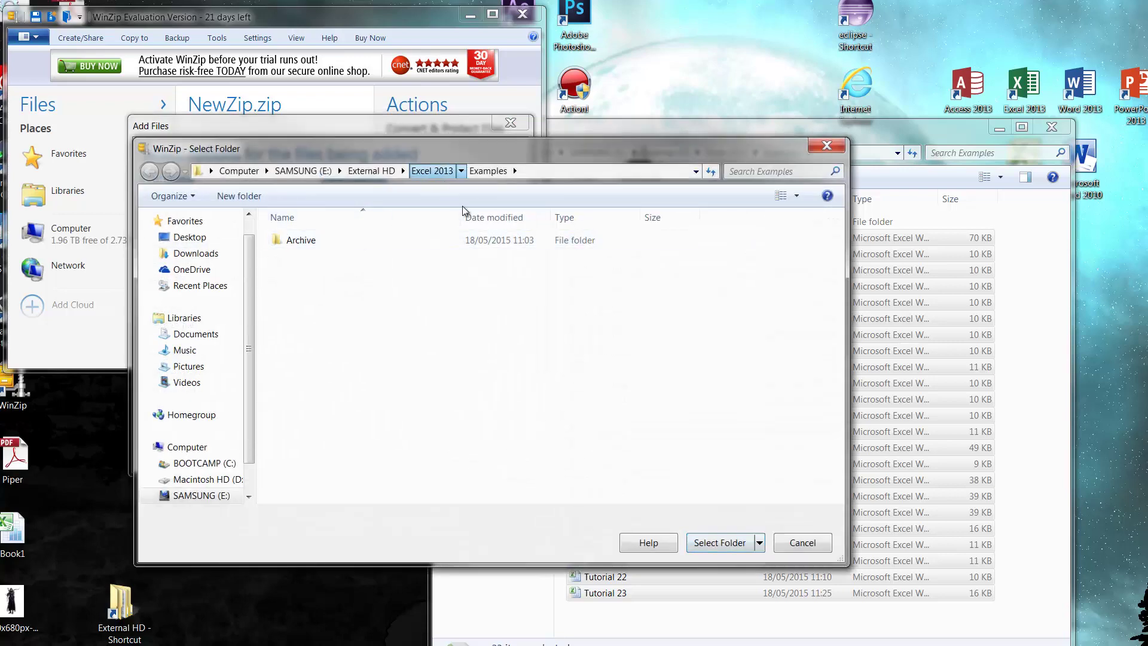
click(441, 178)
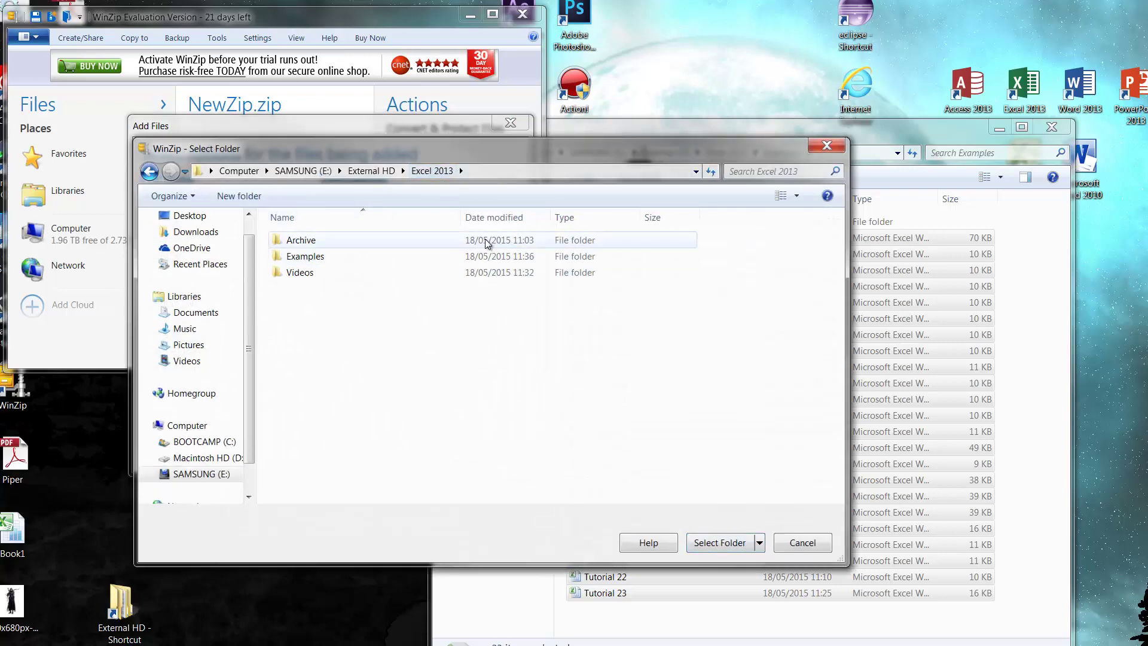
click(720, 543)
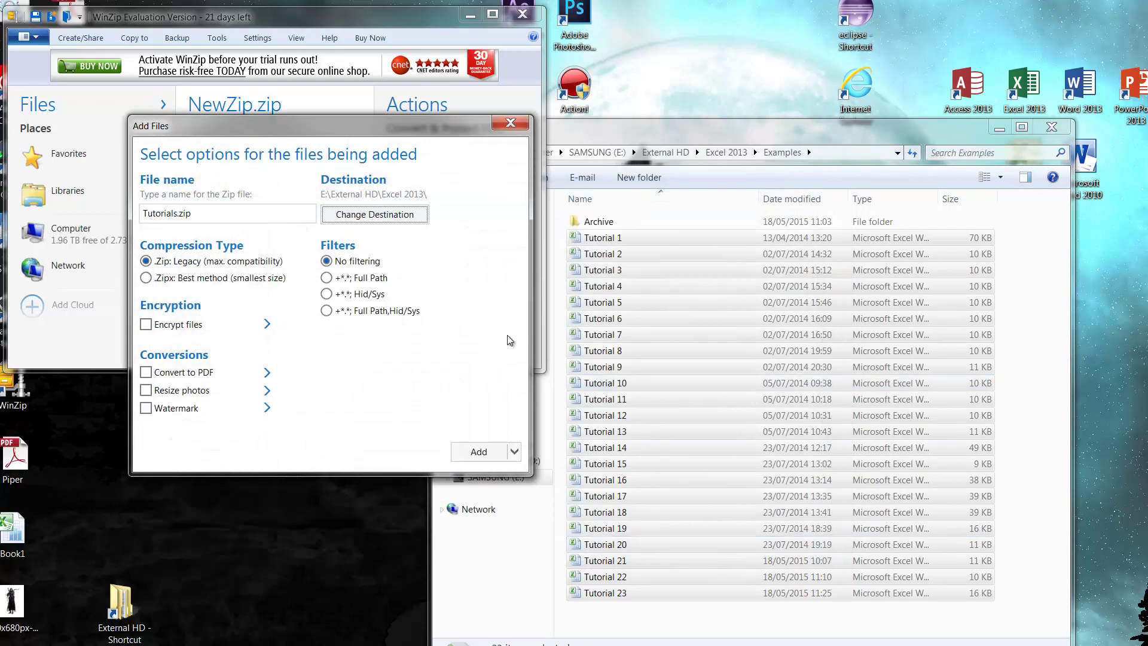
Turn on file encryption using 256-bit AES.
click(146, 325)
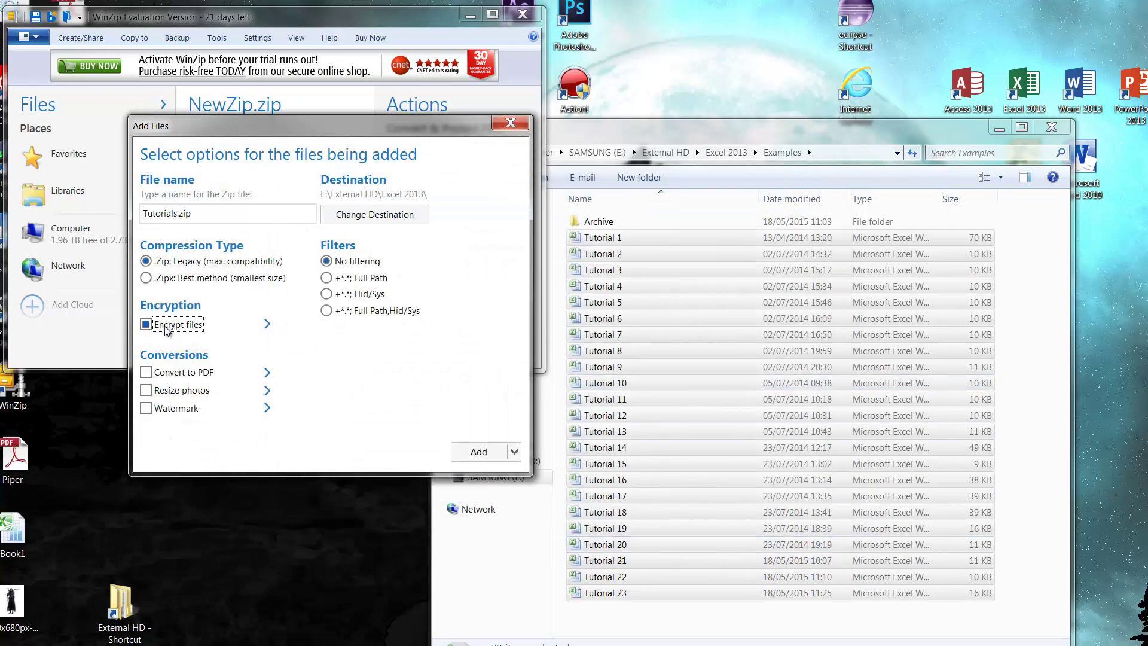
click(267, 324)
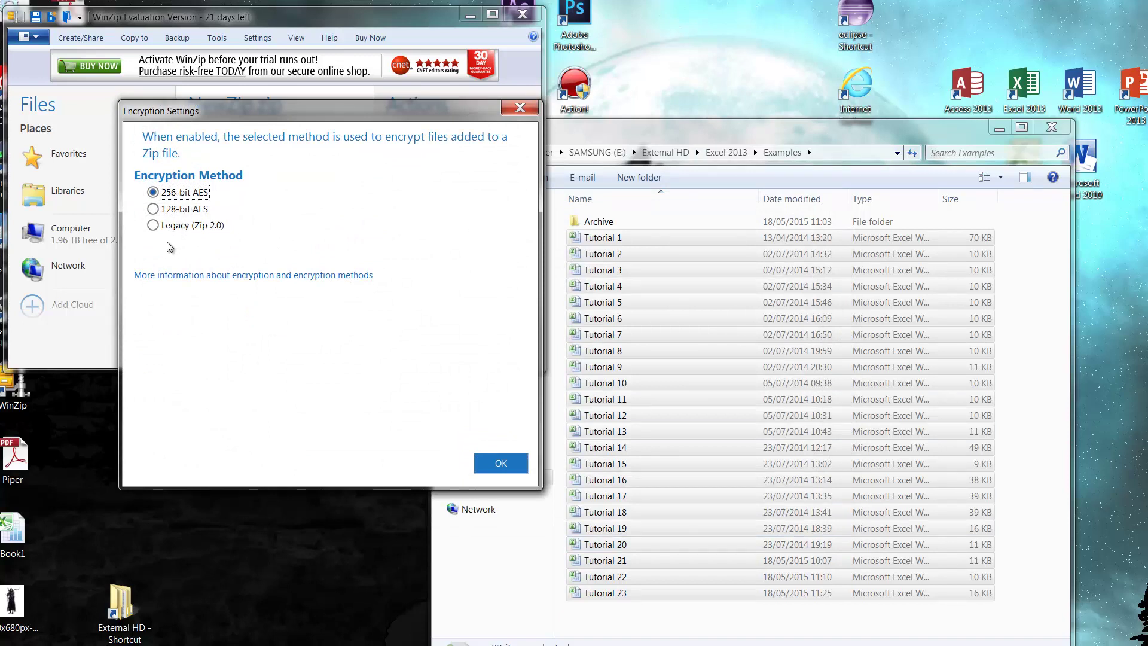
click(504, 464)
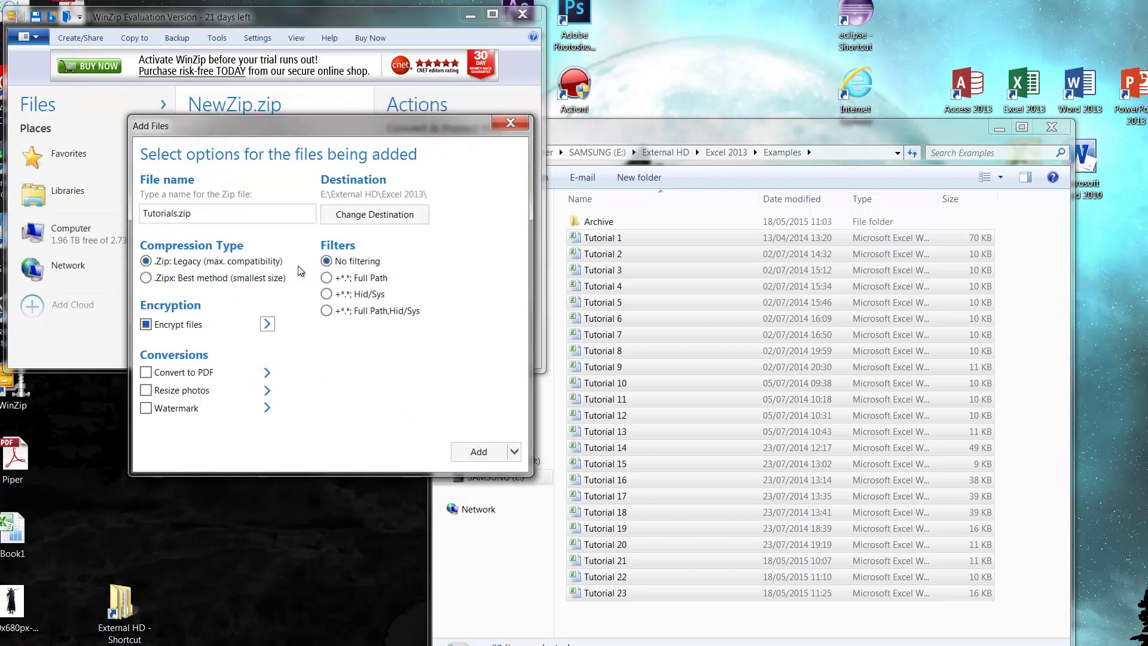
click(514, 453)
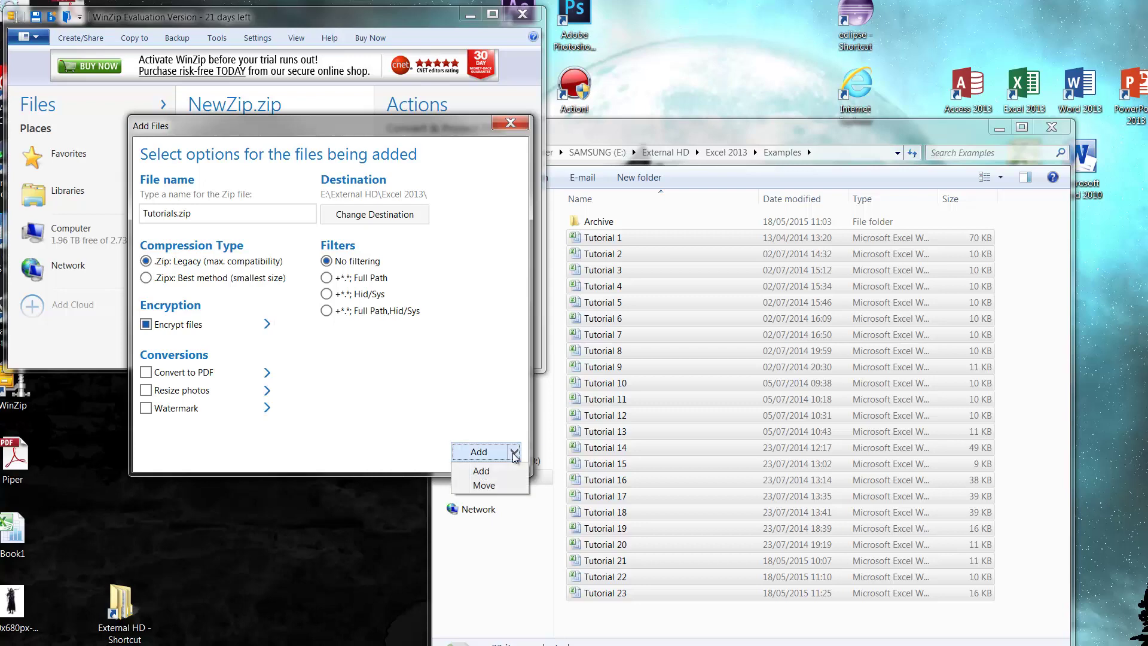
click(513, 454)
click(514, 453)
Add the 23 workbooks keeping originals, entering and confirming the encryption password, then close the summary.
click(481, 471)
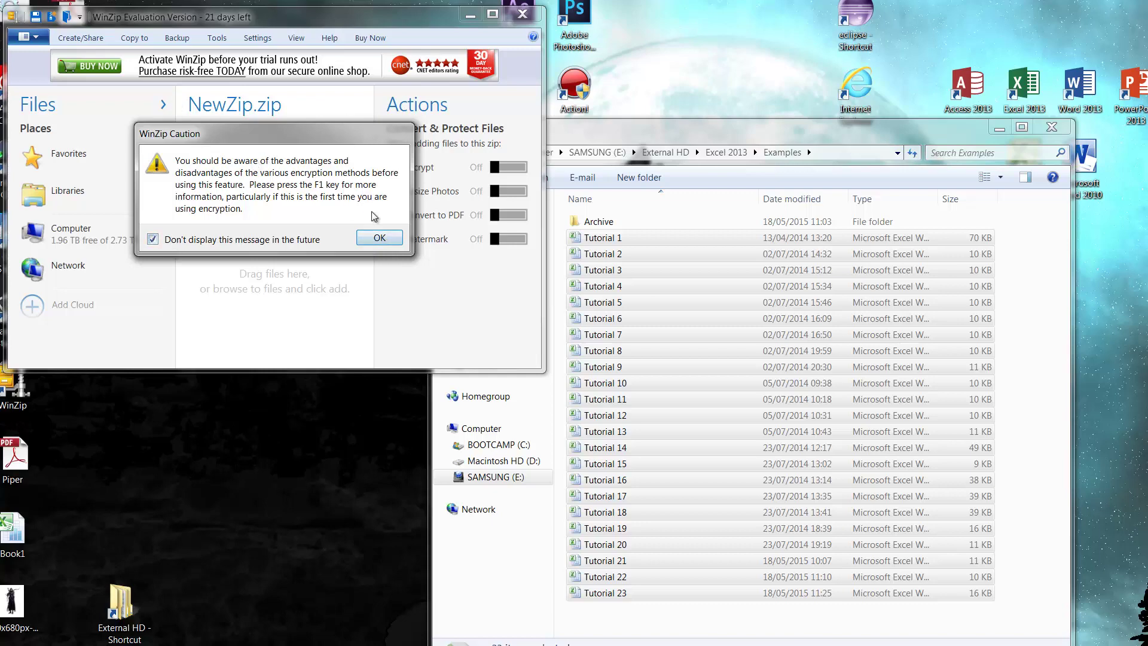
click(377, 238)
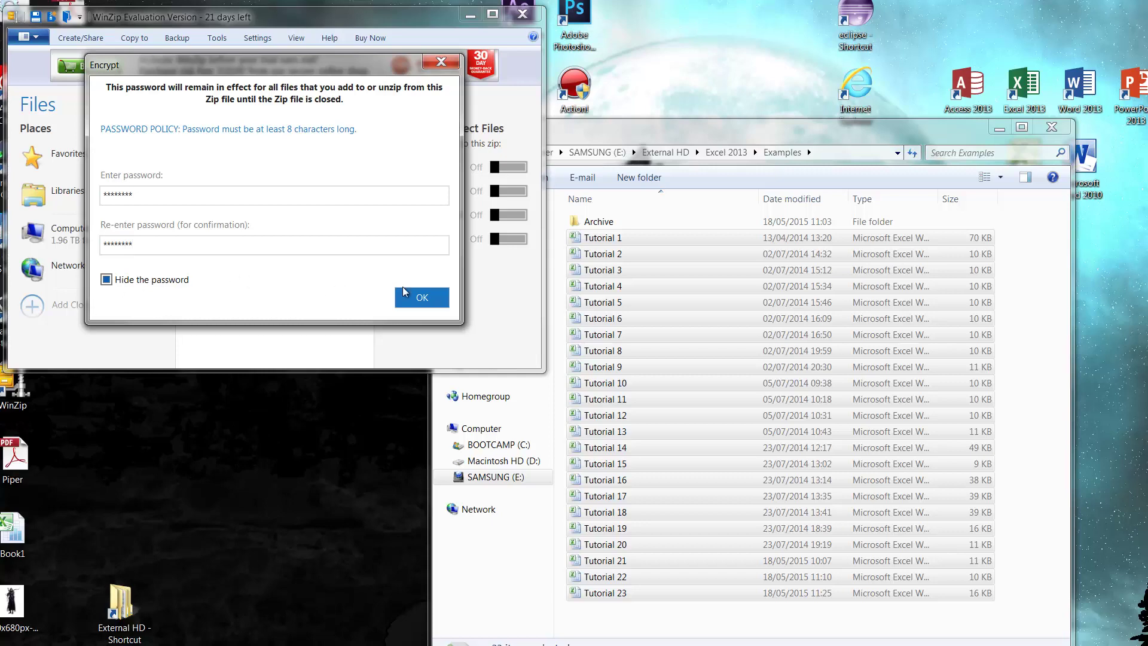
click(146, 285)
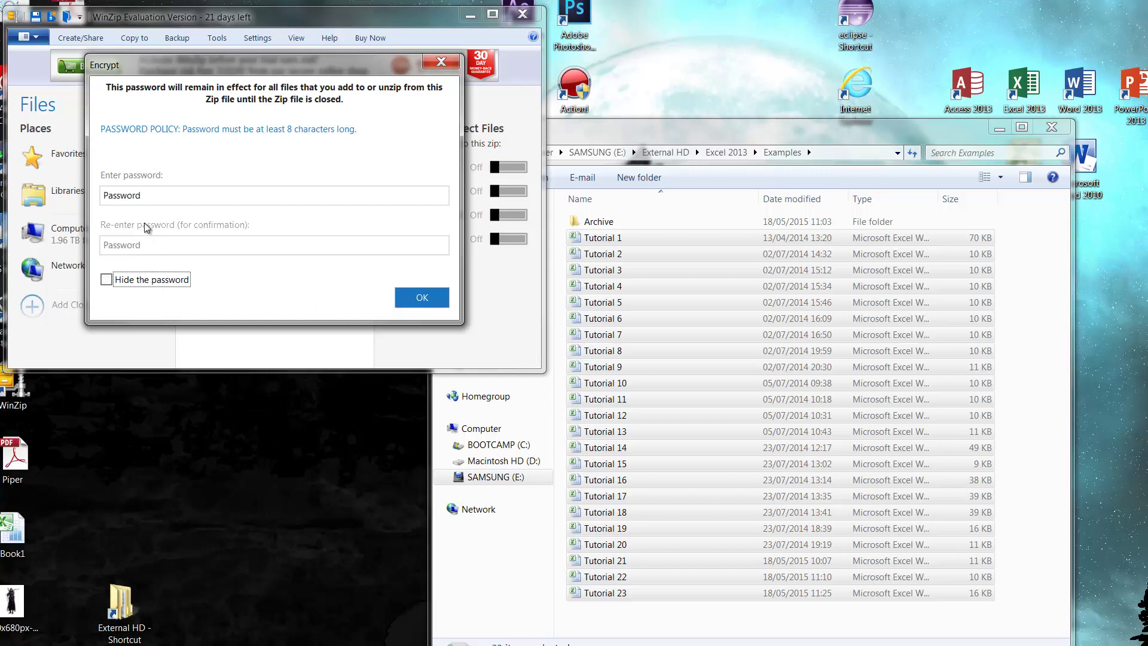
click(400, 297)
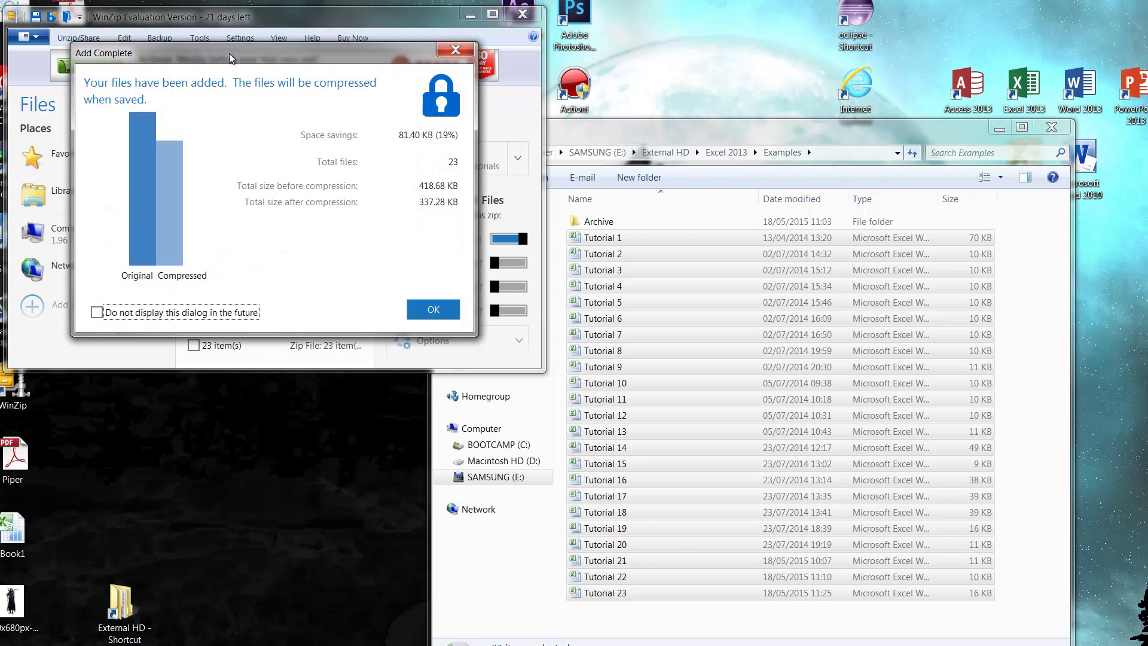
drag(246, 69, 258, 82)
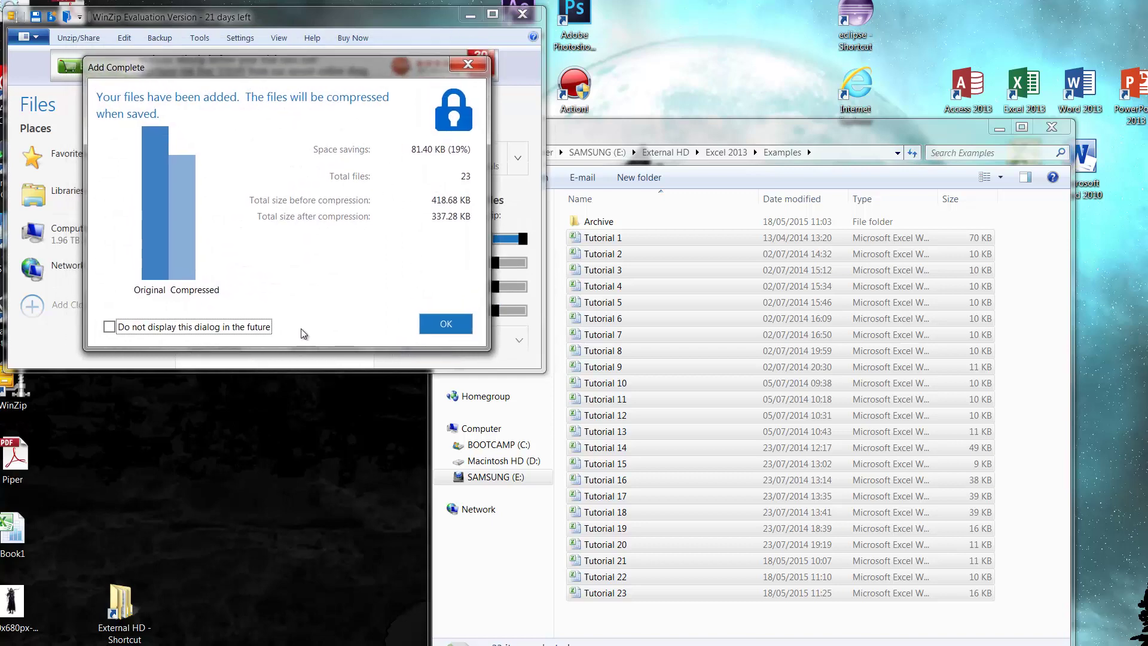
click(446, 323)
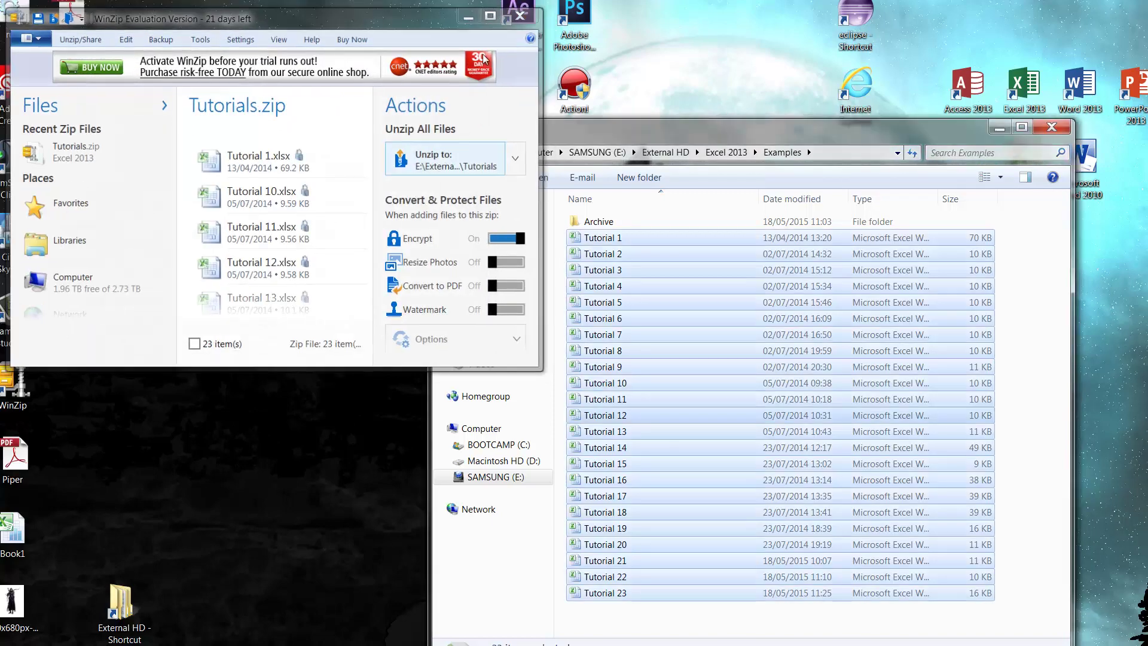
Go up to the Excel 2013 folder and select the 342 KB Tutorials.zip.
key(alt+F4)
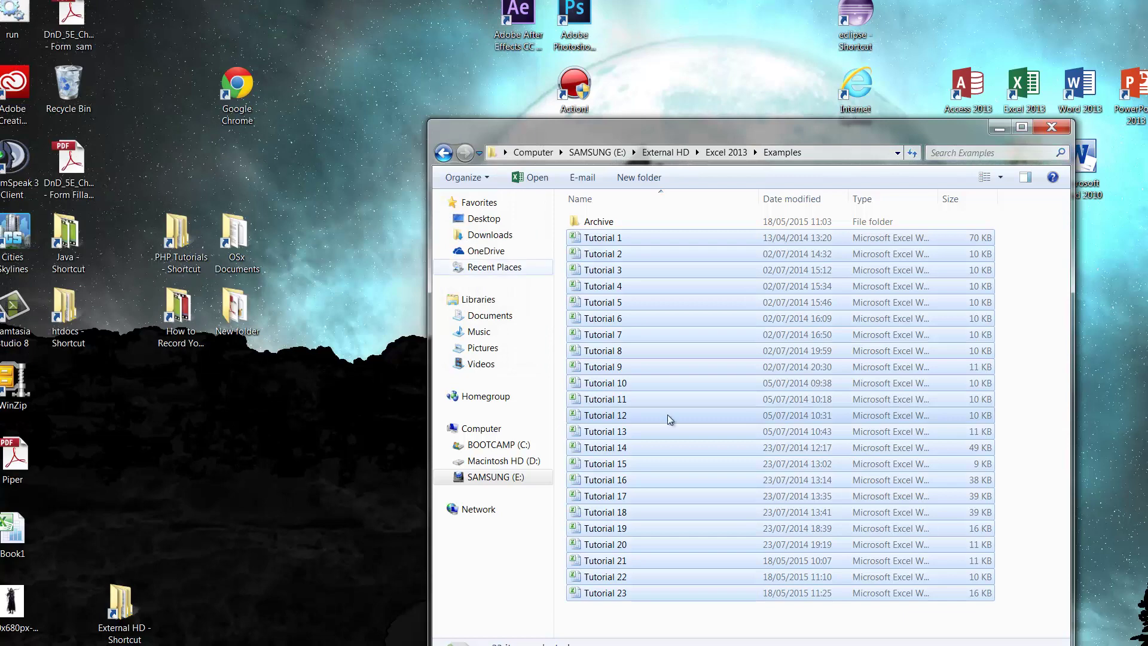
click(631, 622)
click(726, 152)
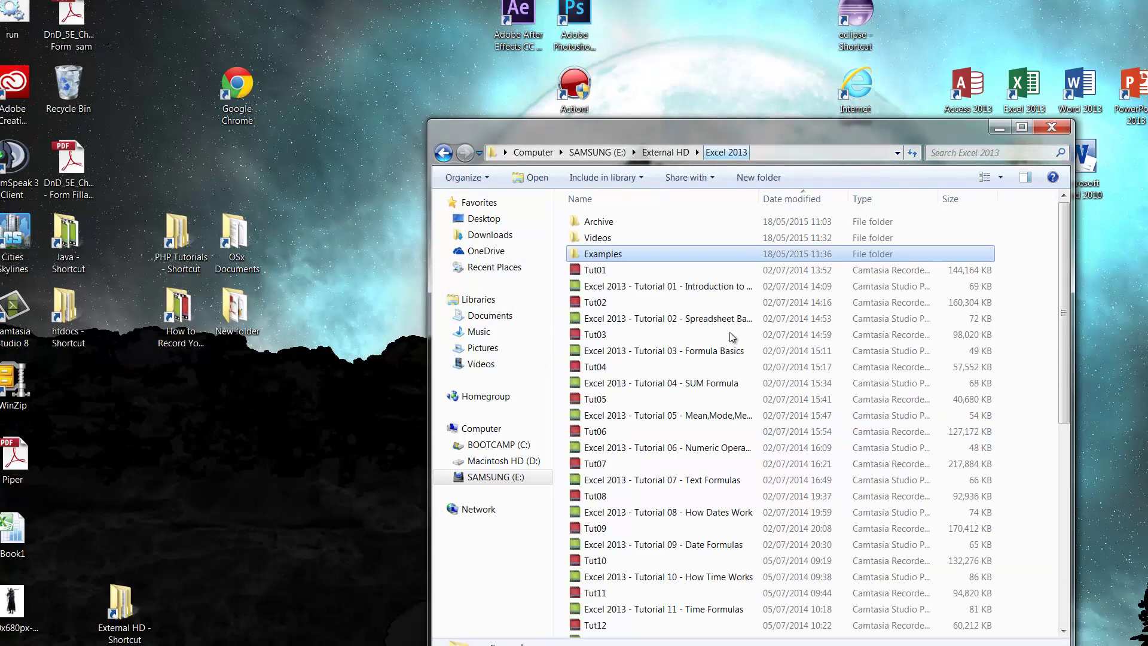
scroll(698, 356, down, 4)
scroll(698, 356, up, 4)
scroll(687, 449, down, 8)
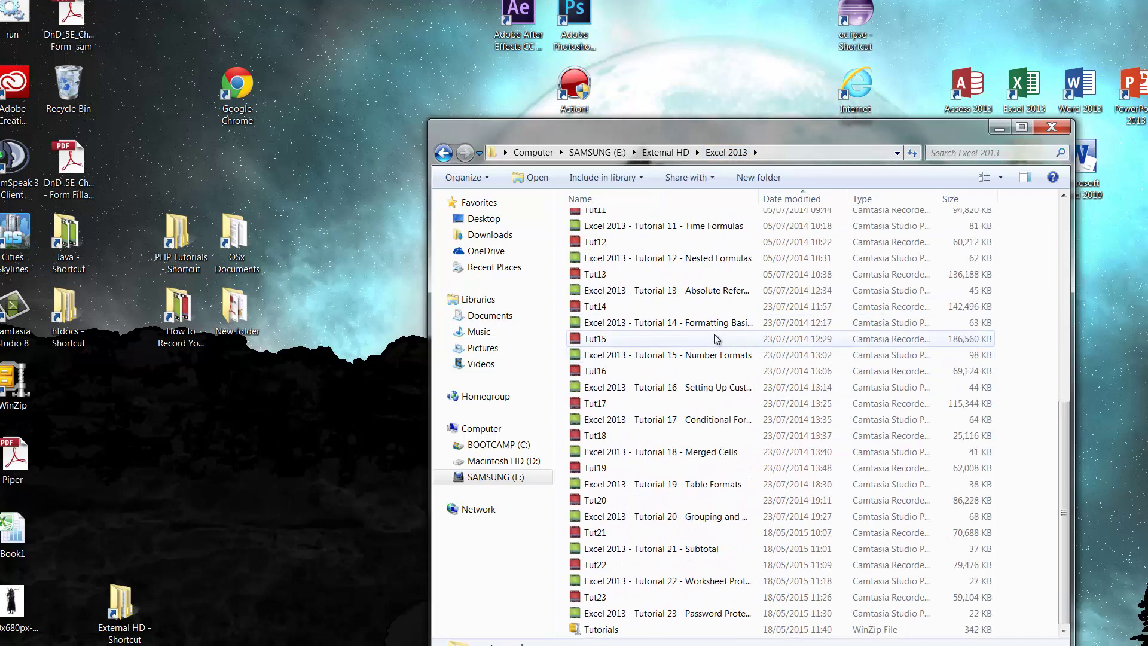
click(619, 631)
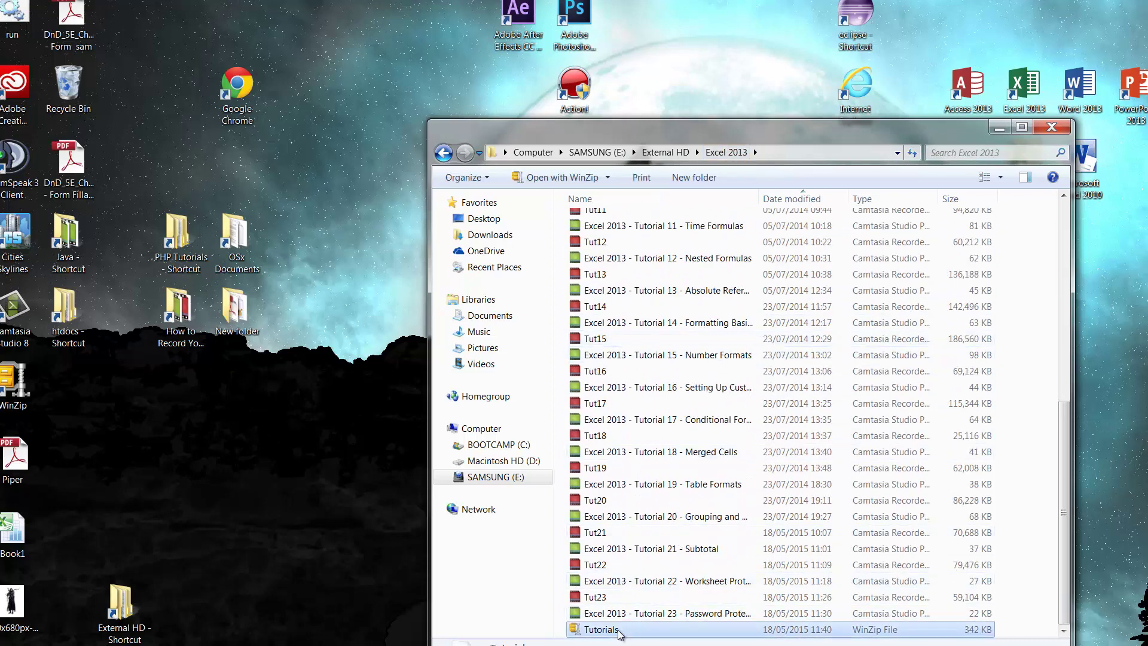
Reposition the Explorer window and reselect Tutorials.zip after checking its right-click actions.
drag(757, 129, 640, 19)
click(528, 521)
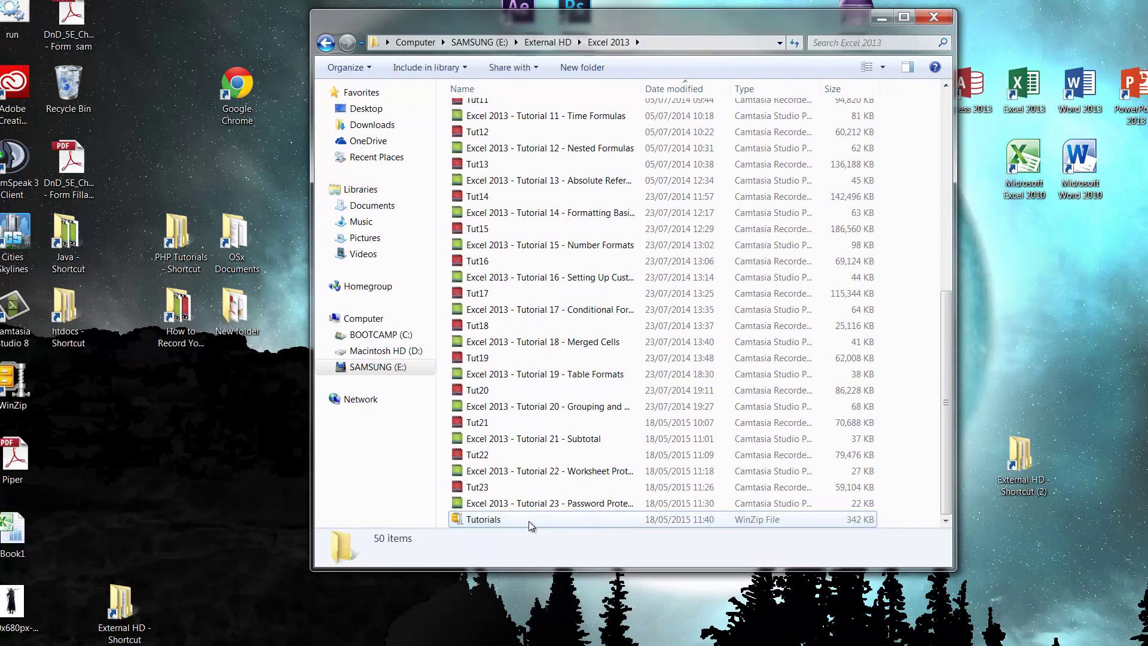
click(491, 523)
right_click(491, 524)
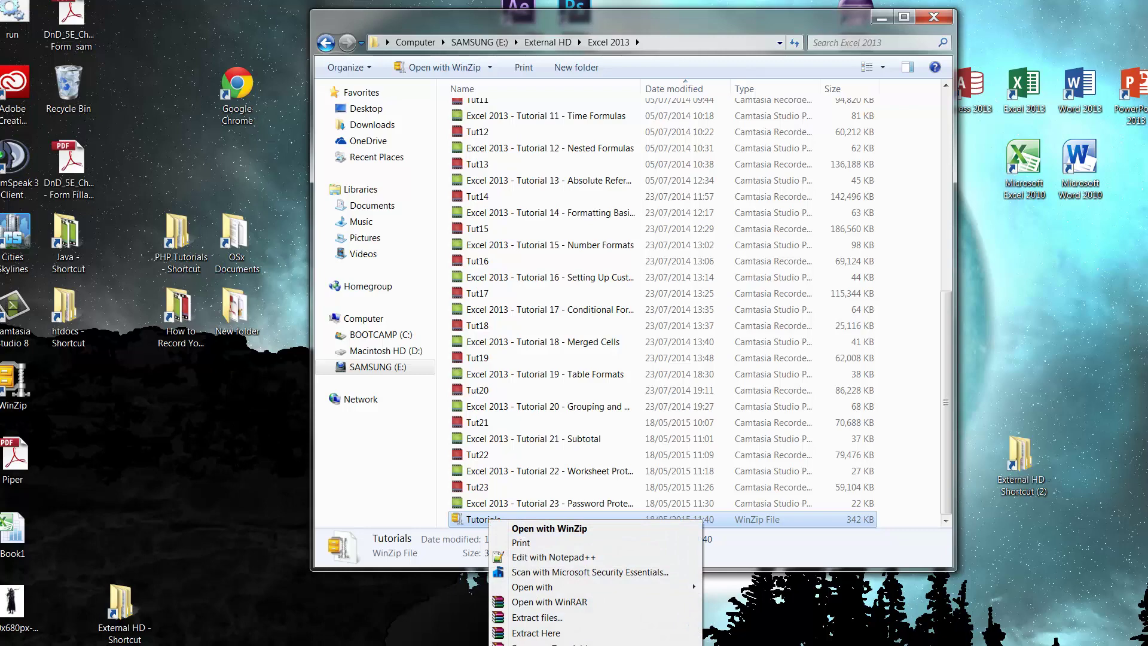
click(909, 526)
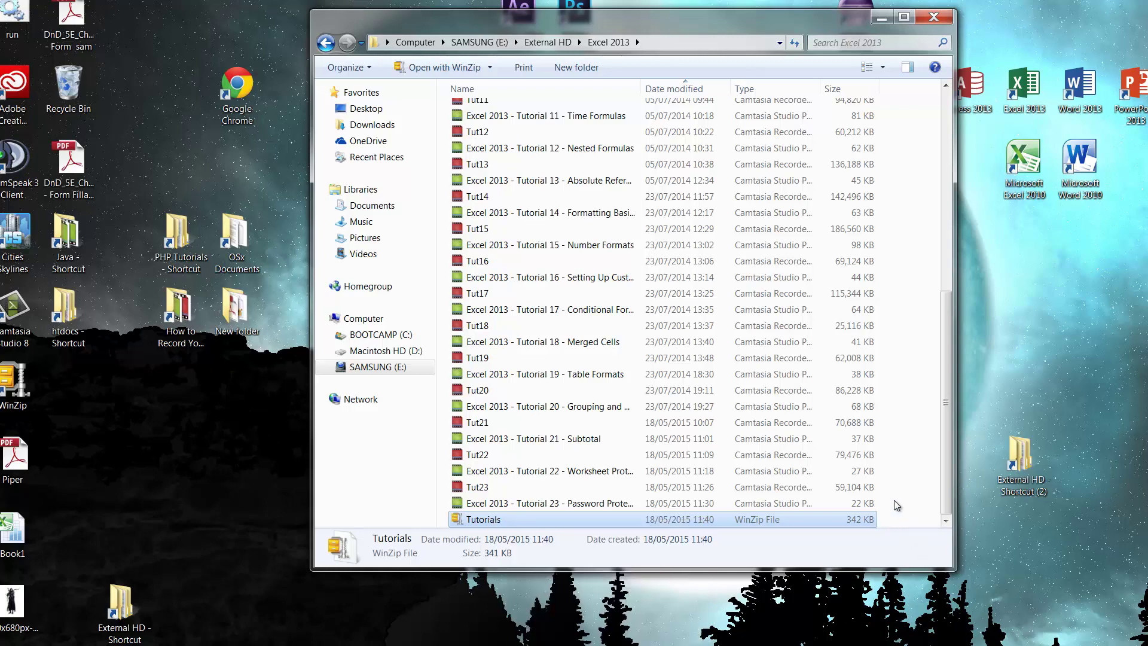
click(504, 520)
Open Tutorials.zip in WinZip using the evaluation version and close the welcome screen.
double_click(509, 521)
click(522, 341)
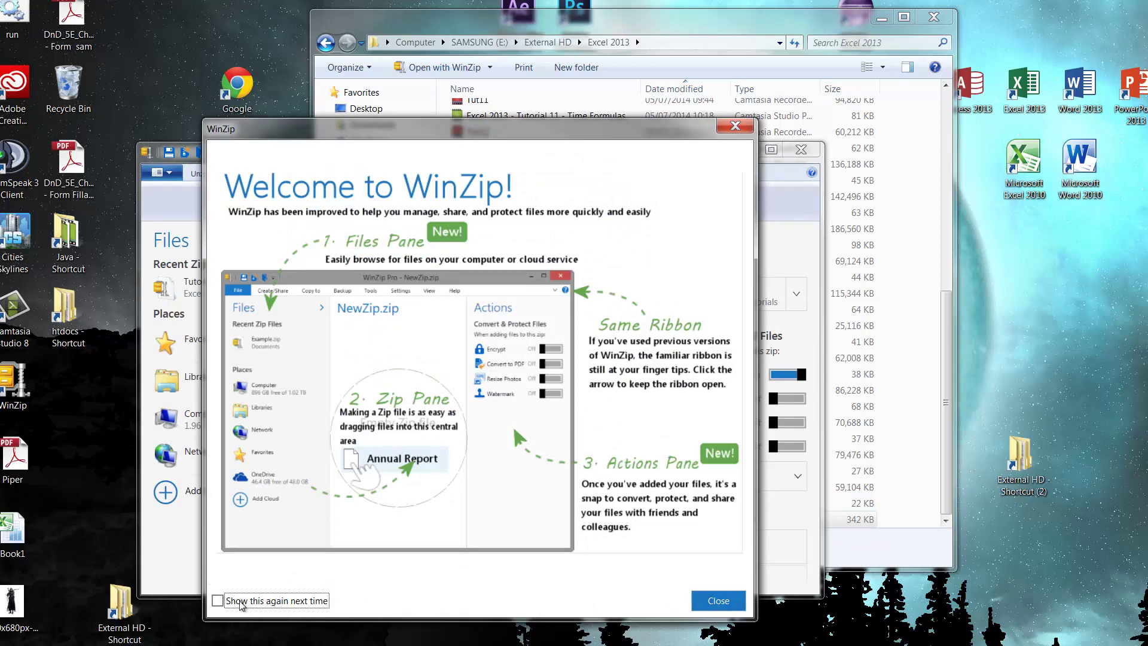
click(740, 606)
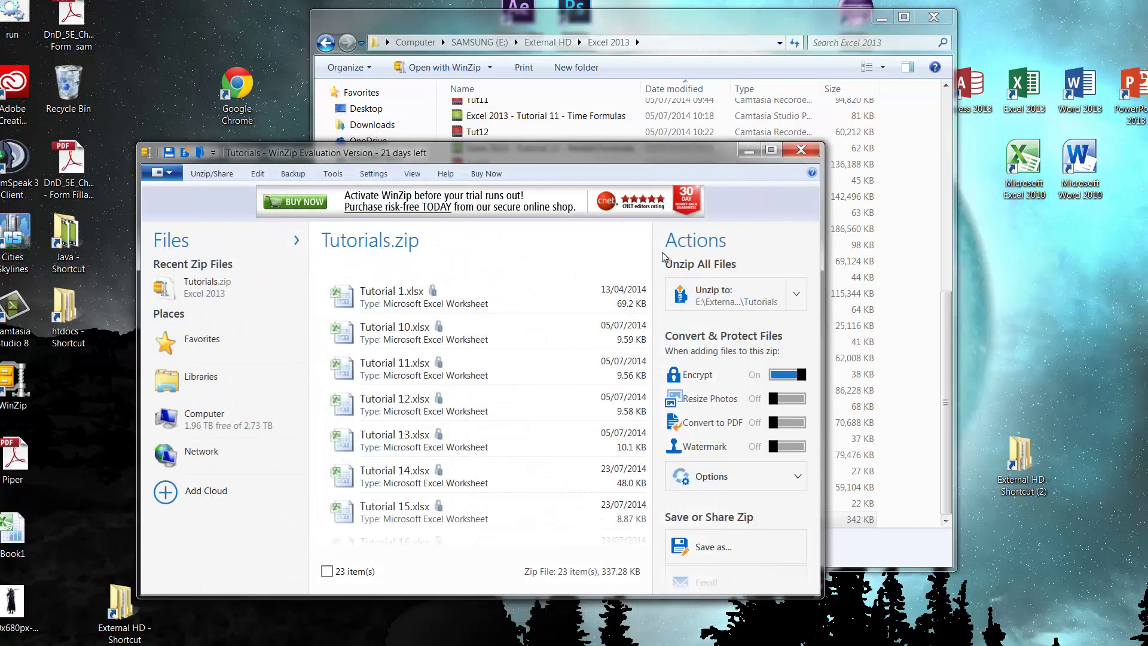
Move and enlarge the WinZip window to list all 23 locked workbooks.
drag(604, 152, 486, 17)
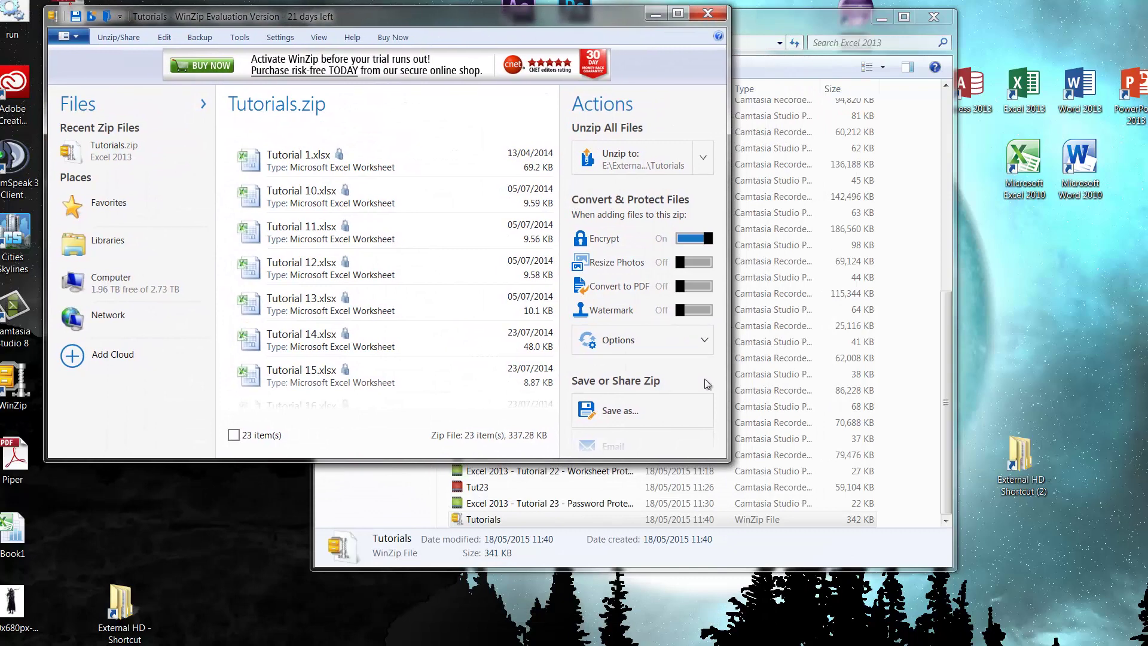
drag(731, 459, 1082, 623)
scroll(419, 254, down, 4)
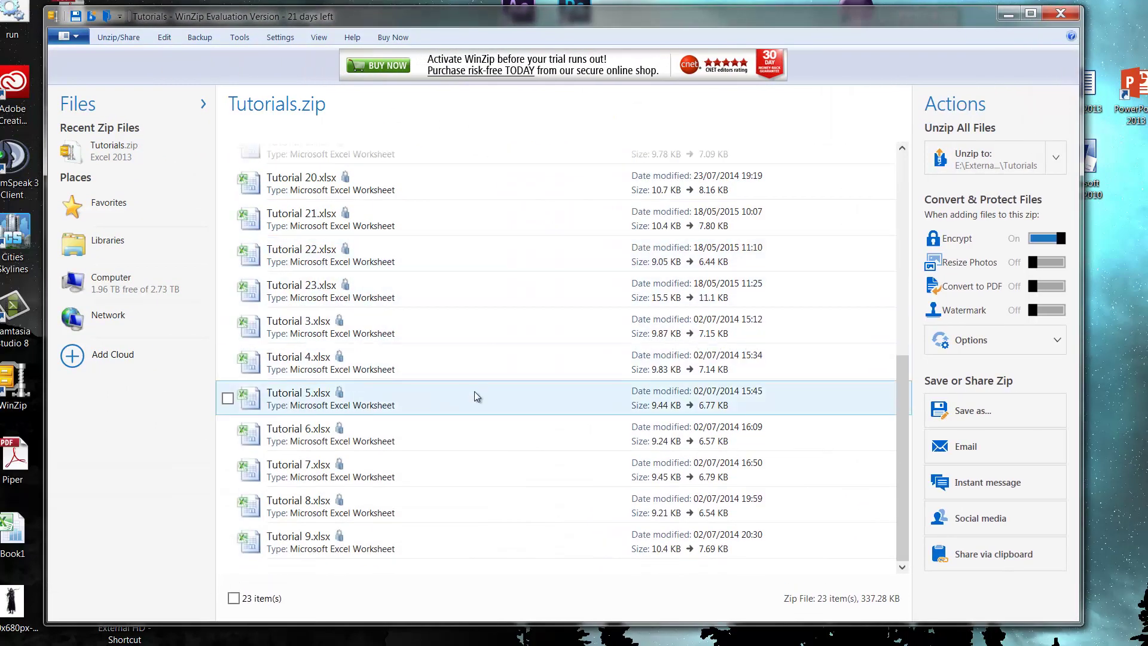
scroll(472, 419, up, 4)
scroll(467, 410, down, 5)
scroll(535, 317, up, 5)
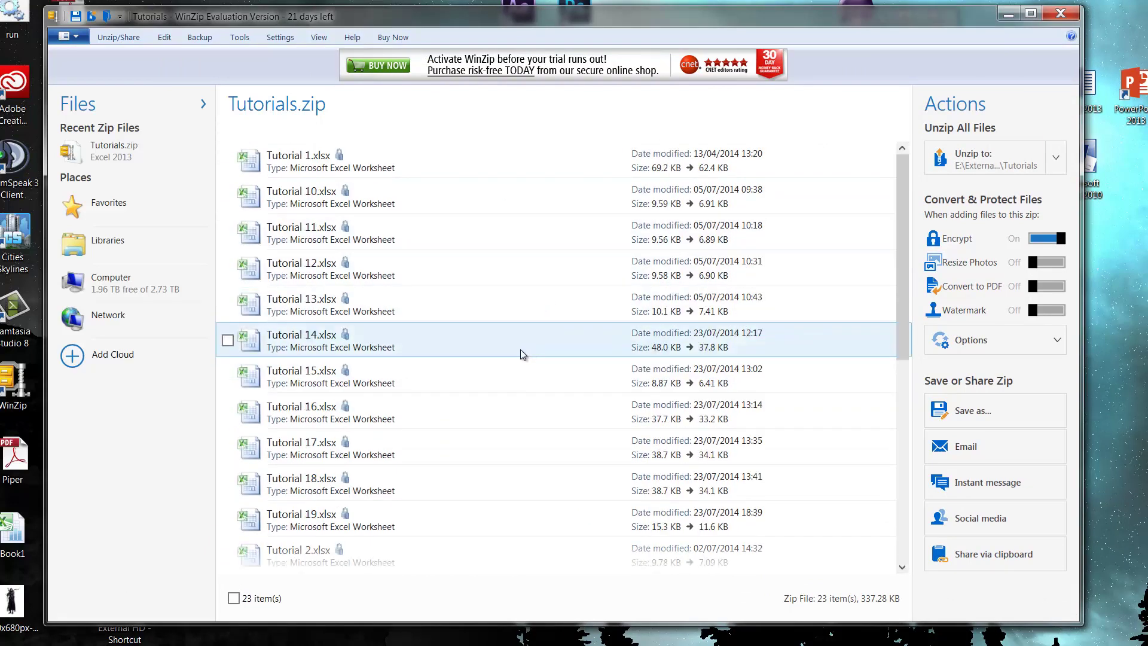
Open Tutorial 1.xlsx from the archive by entering its password in the Decrypt dialog.
double_click(361, 163)
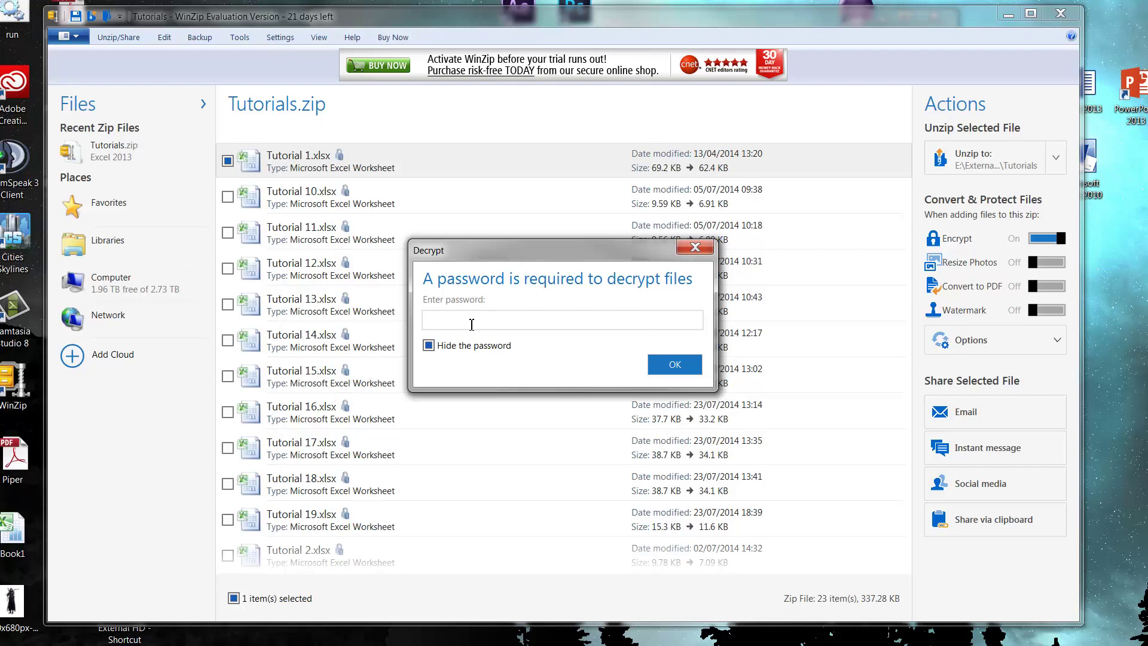
text(***)
key(Return)
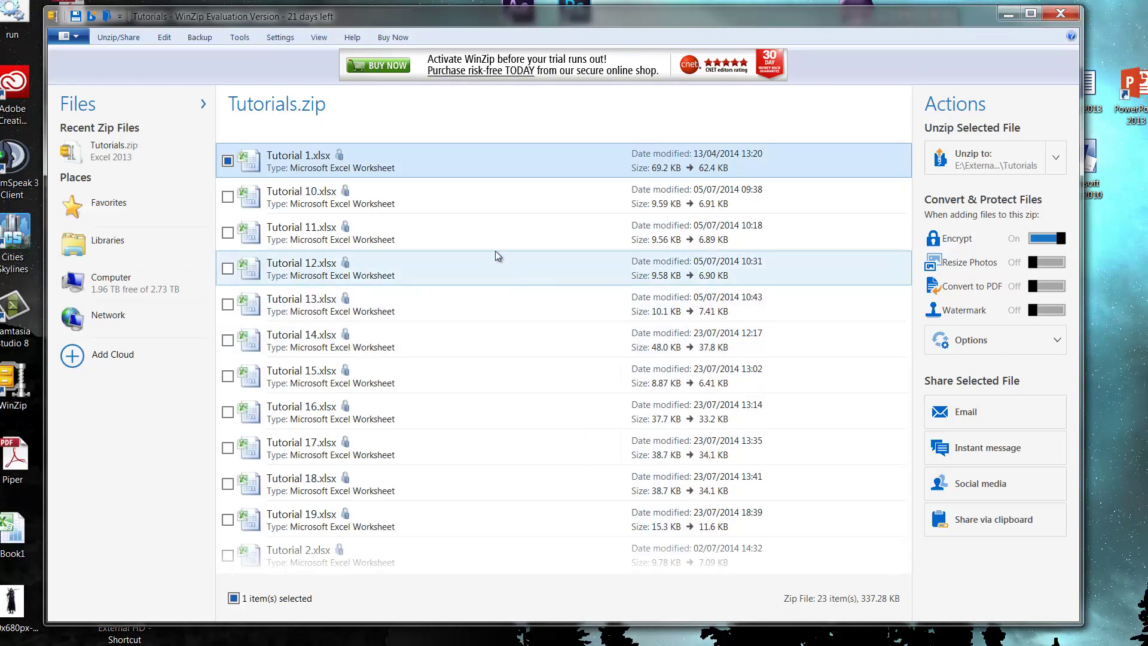
scroll(491, 239, down, 5)
scroll(532, 294, up, 4)
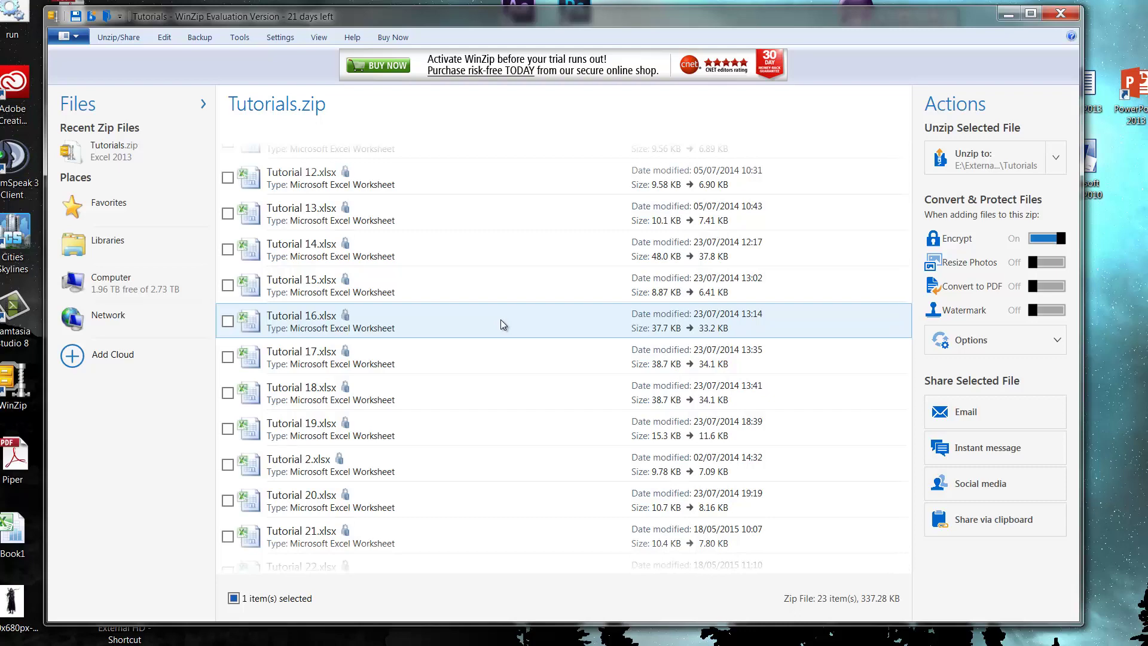
scroll(501, 383, down, 3)
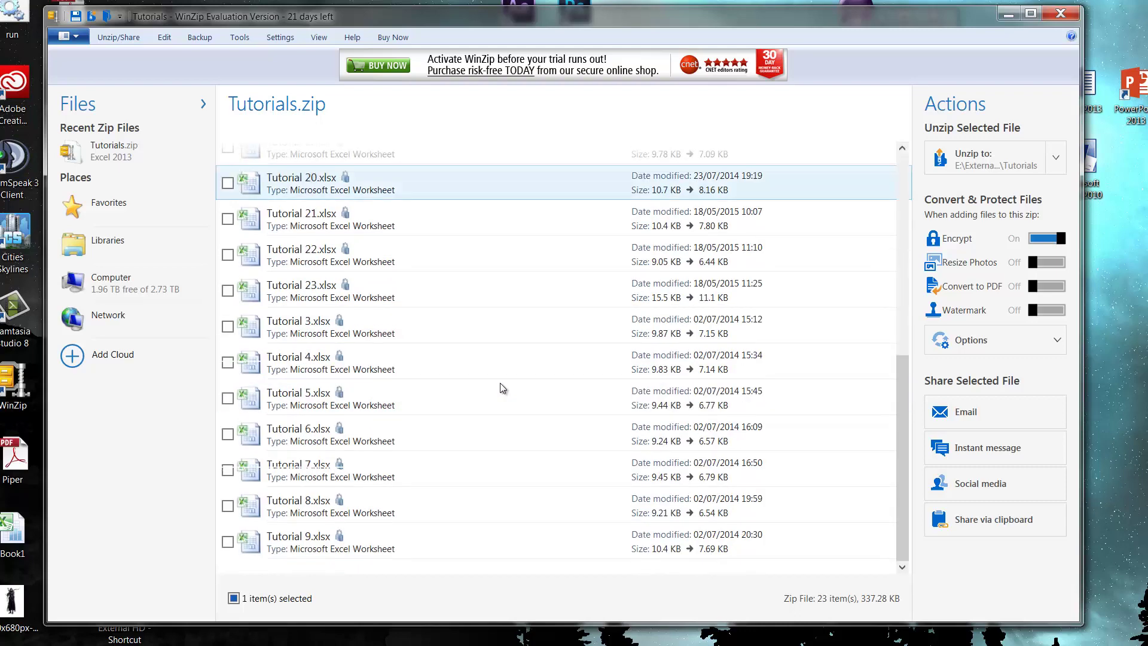
scroll(501, 388, up, 4)
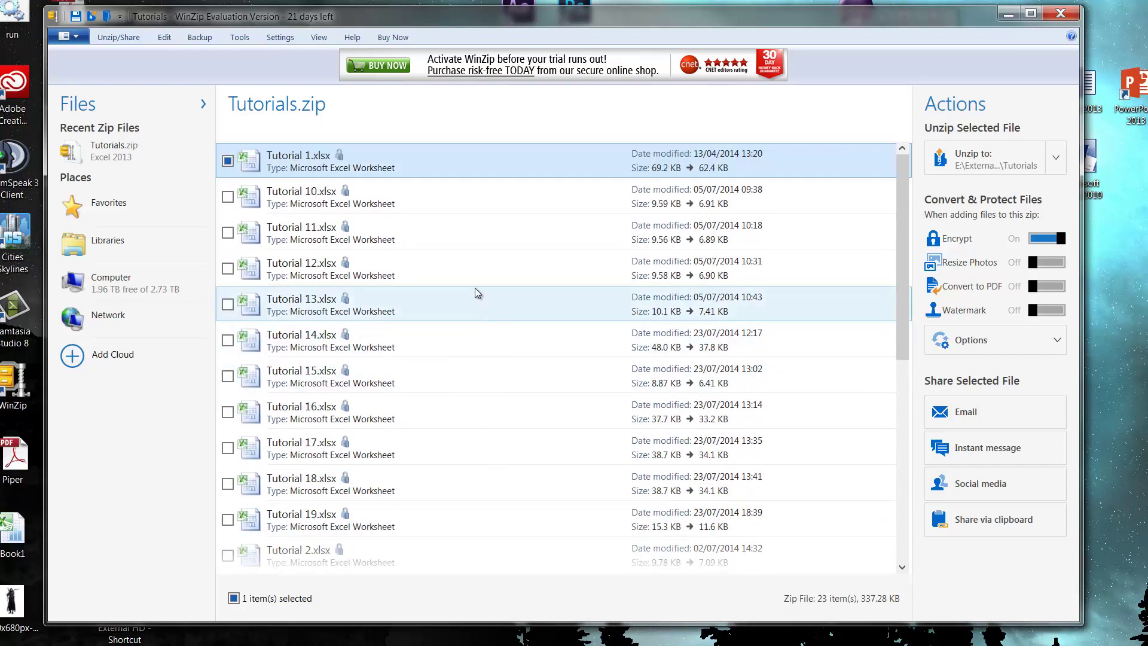